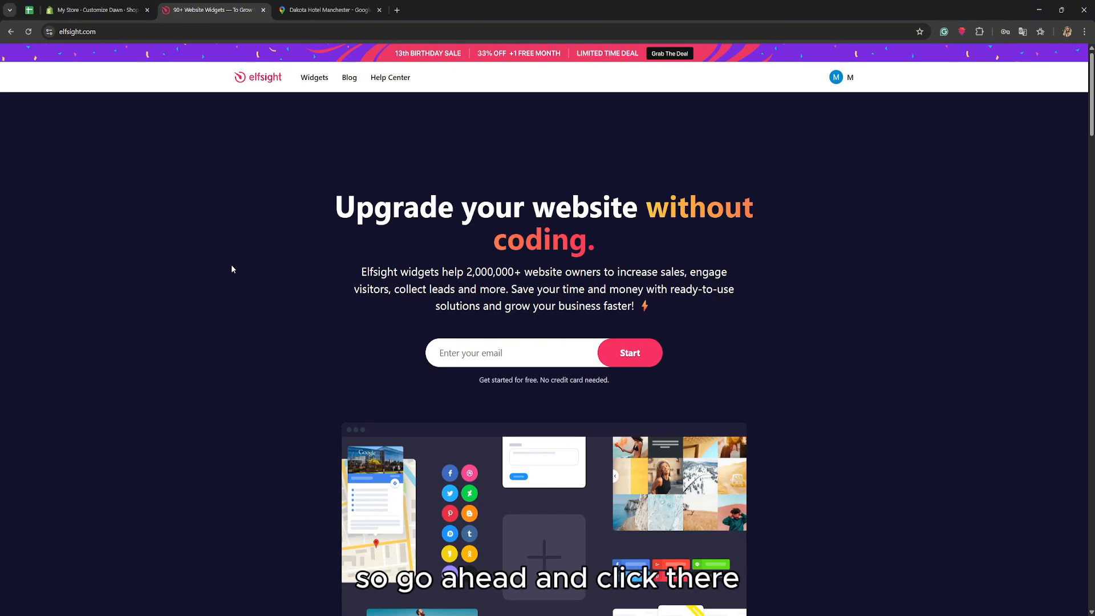
# - Open the Google Reviews widget from the widget catalogue and start creating it with the Carousel Widget template
pyautogui.moveTo(319, 83)
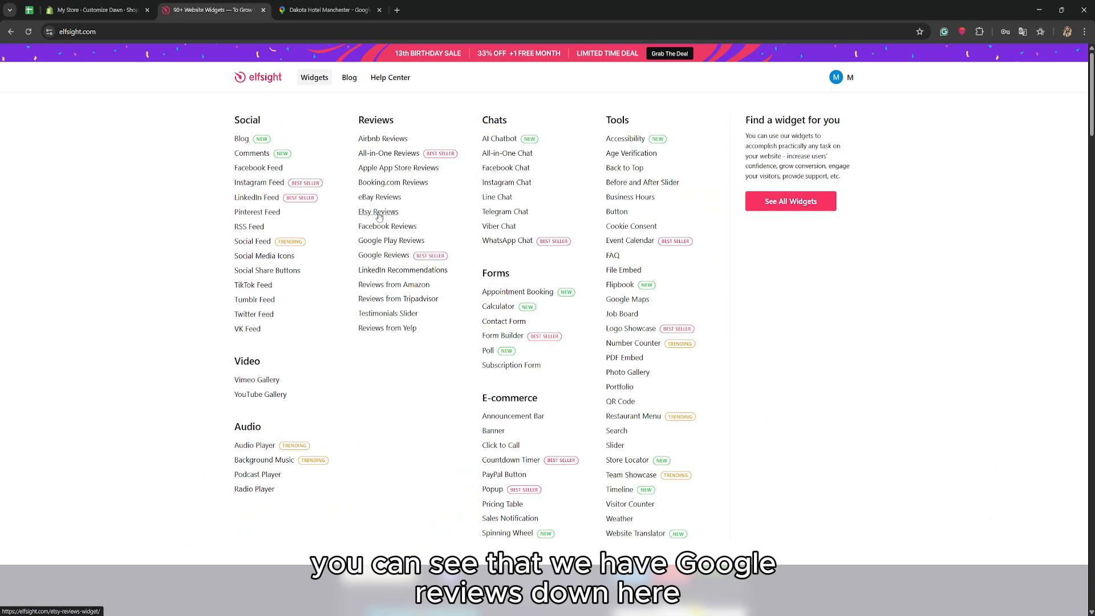
pyautogui.click(381, 258)
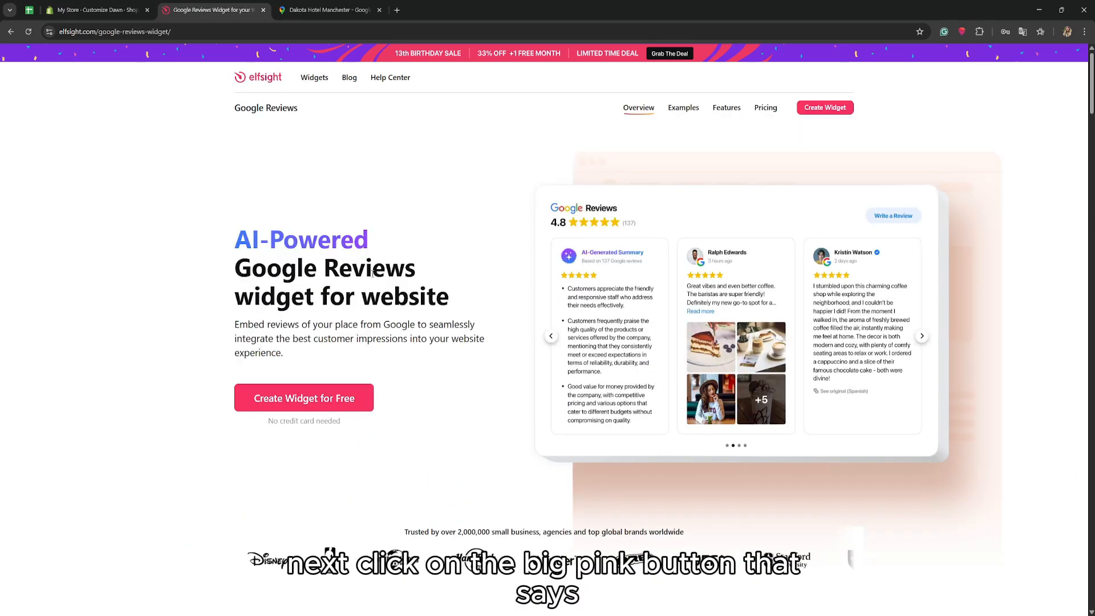
pyautogui.click(327, 398)
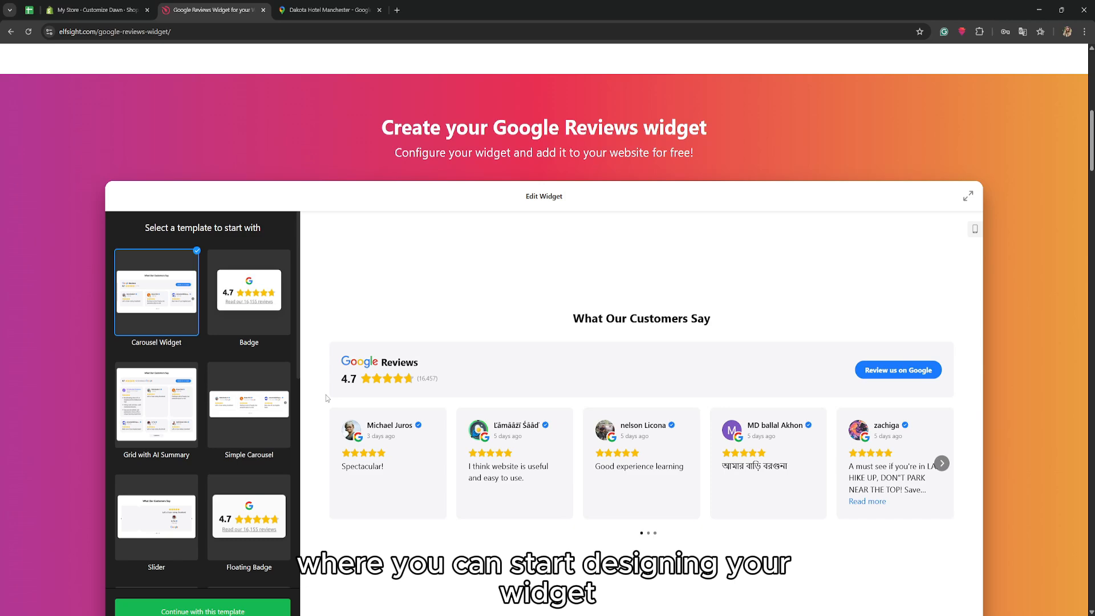
pyautogui.scroll(-1, 327, 395)
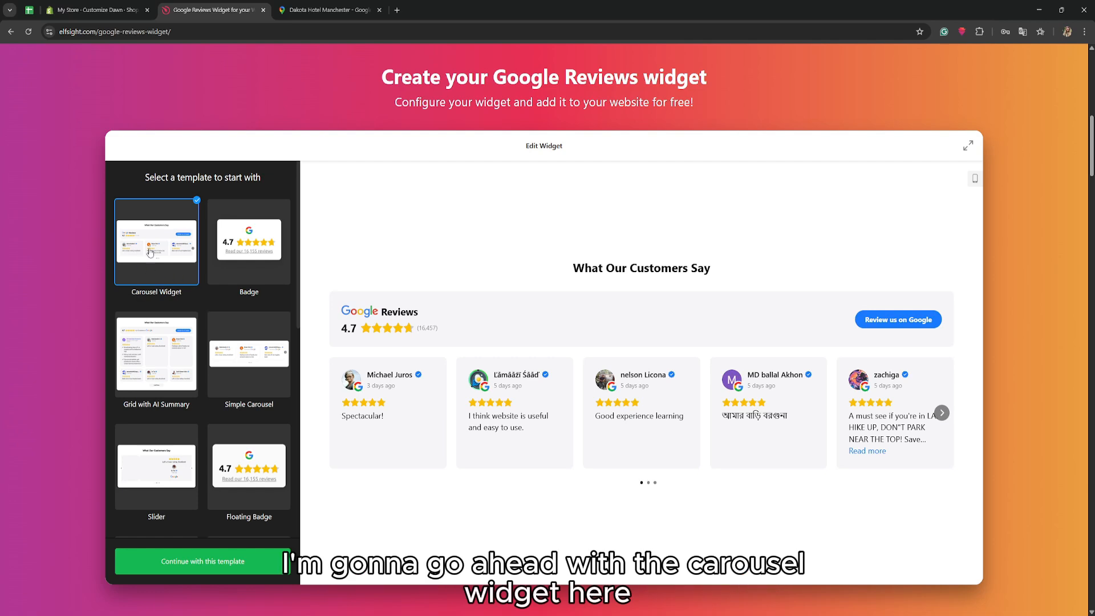
pyautogui.click(217, 562)
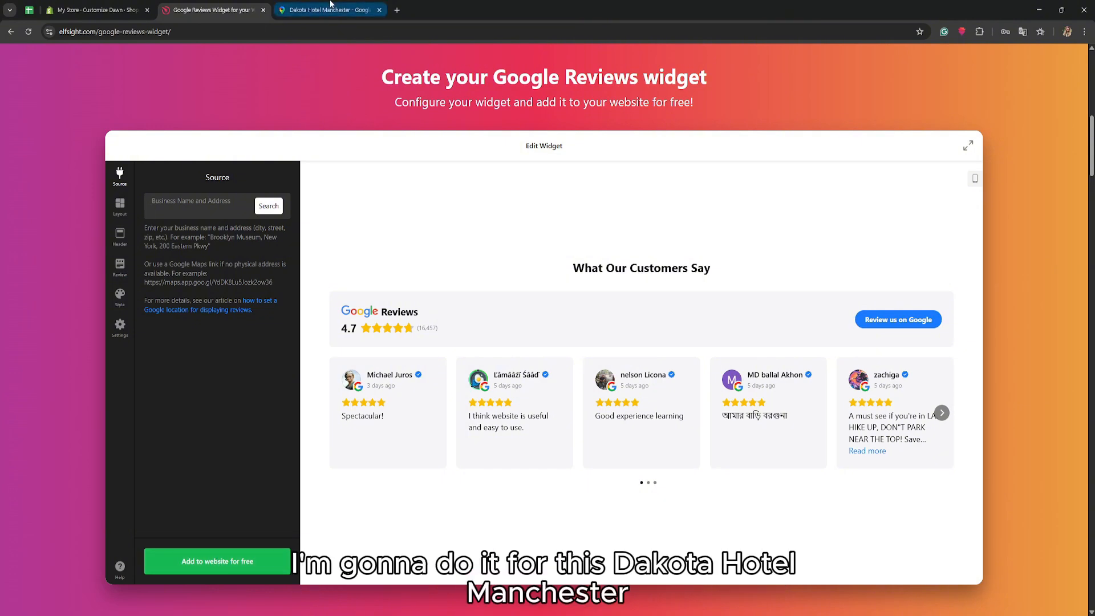
# - Search the widget's review source for the business name "dakota hotel manchester"
pyautogui.click(307, 10)
pyautogui.click(211, 9)
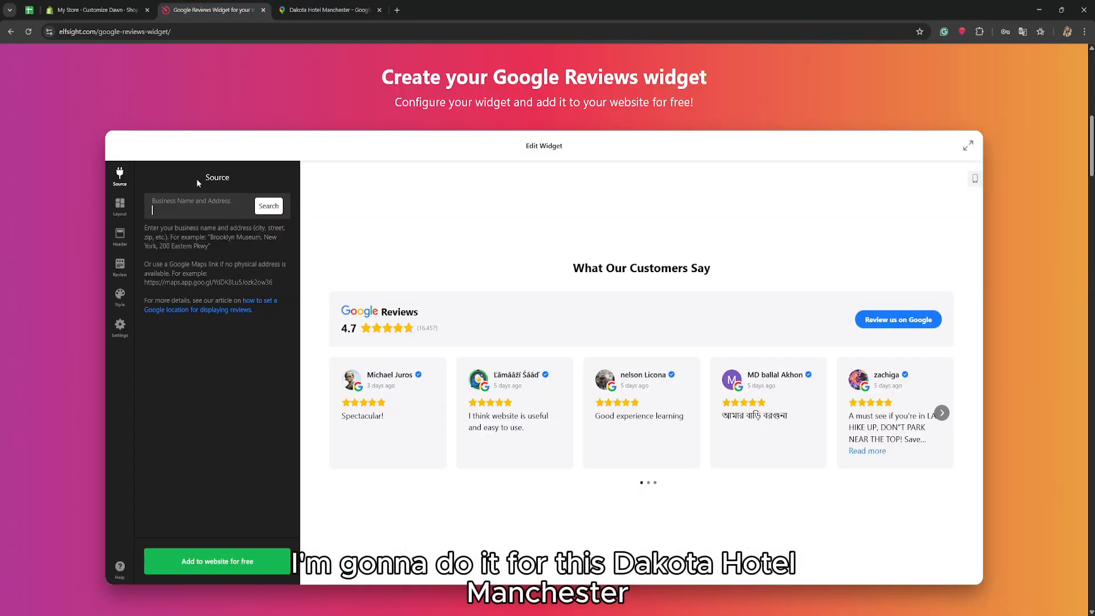
pyautogui.write('dakota ')
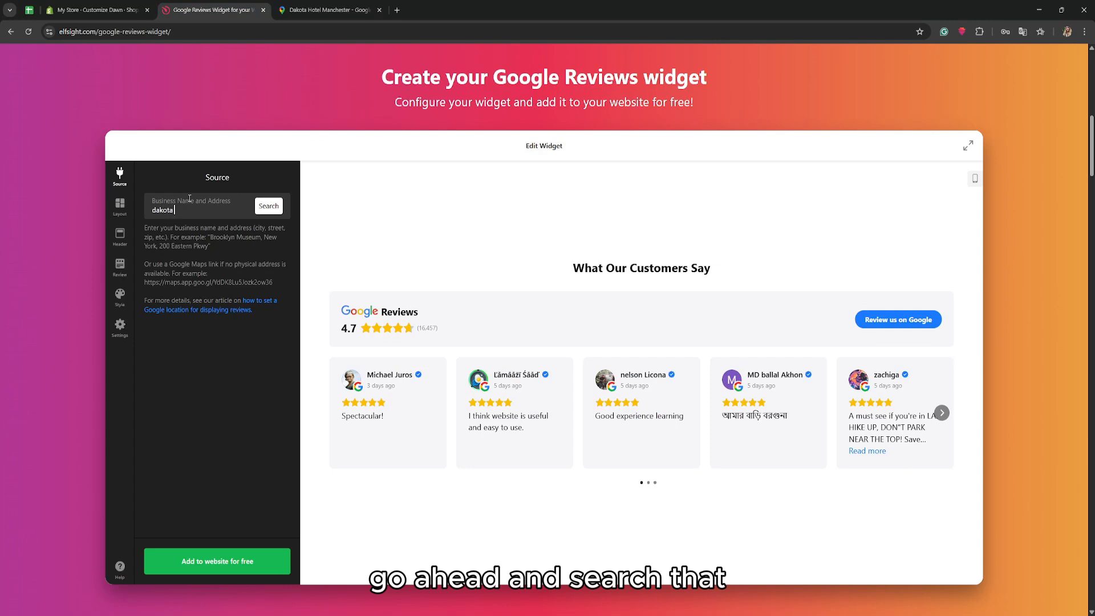
pyautogui.write('hotel manchester')
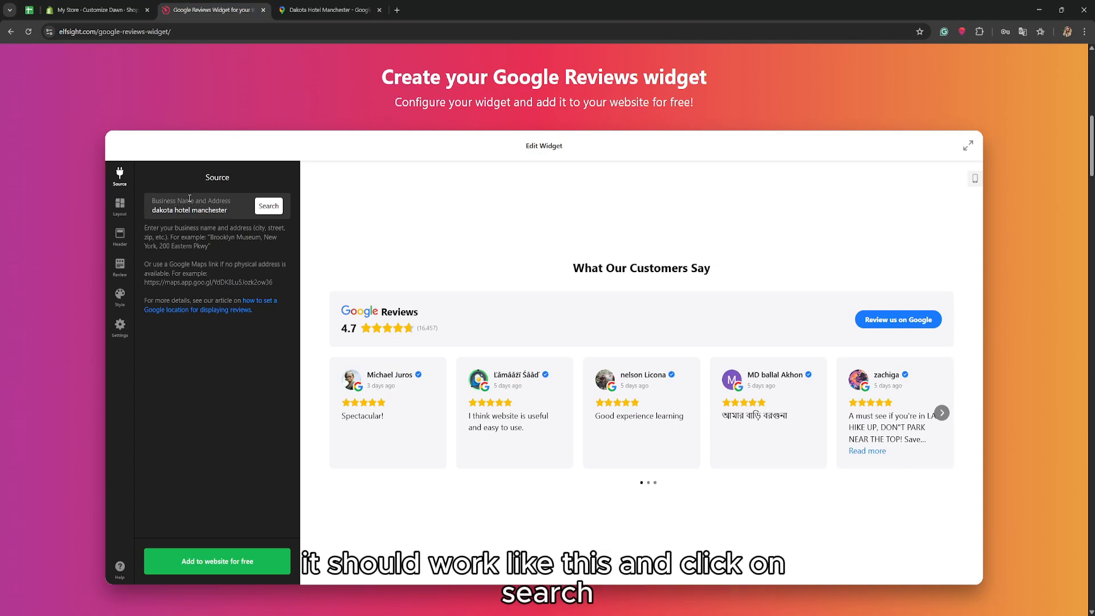
pyautogui.click(265, 209)
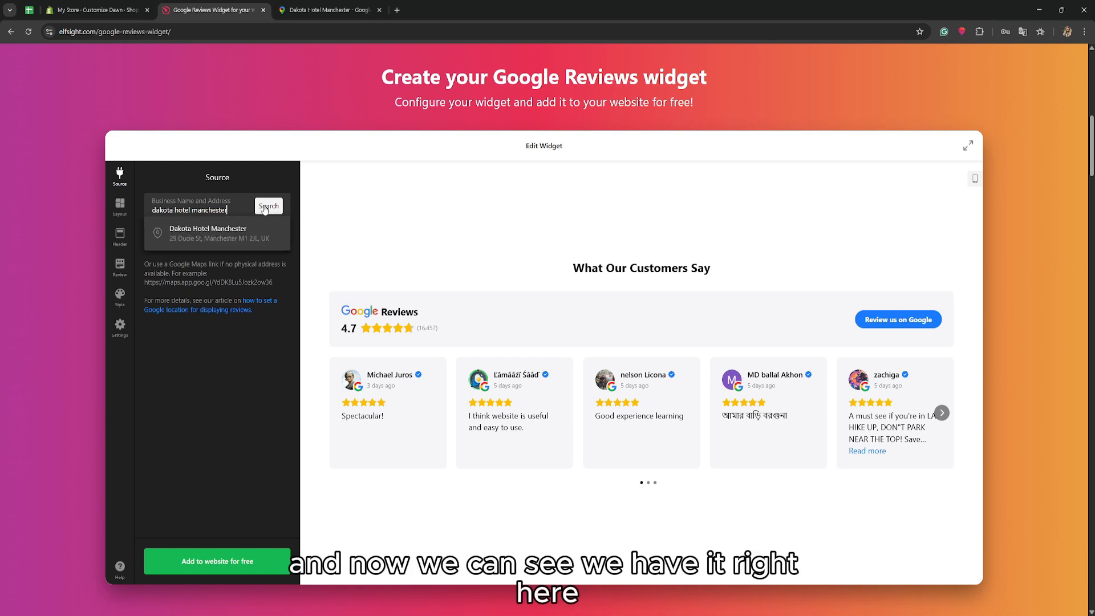
pyautogui.click(235, 182)
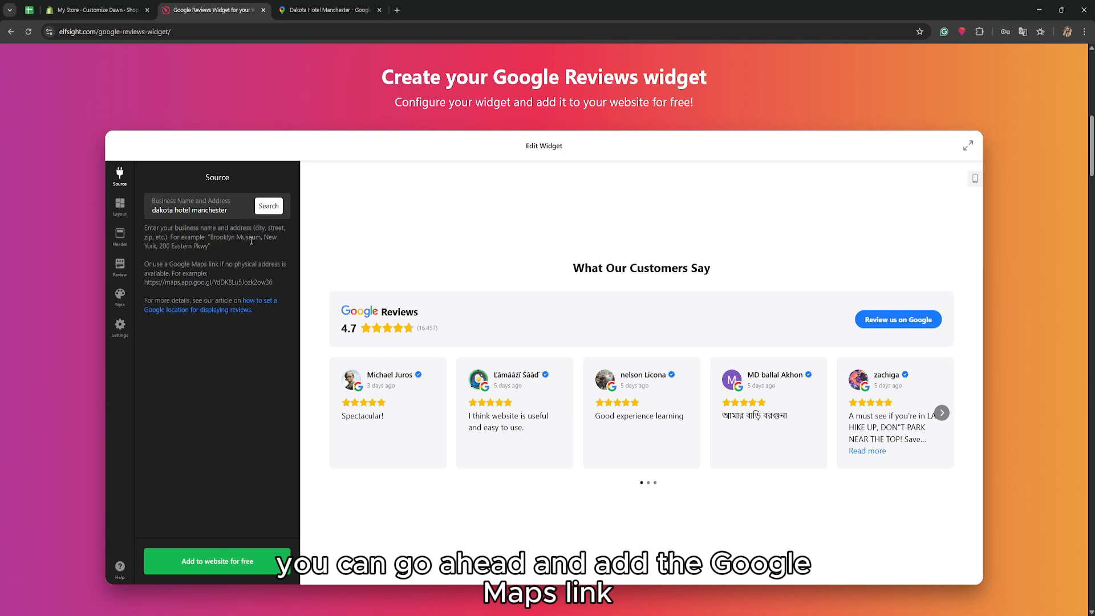
pyautogui.moveTo(150, 263); pyautogui.dragTo(278, 285)
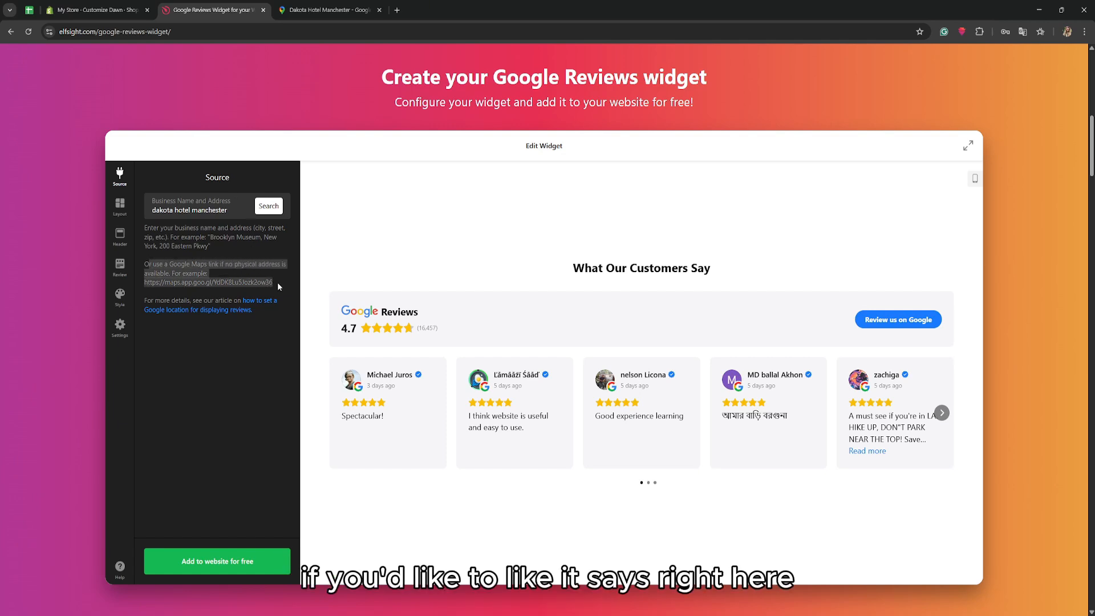
pyautogui.click(230, 266)
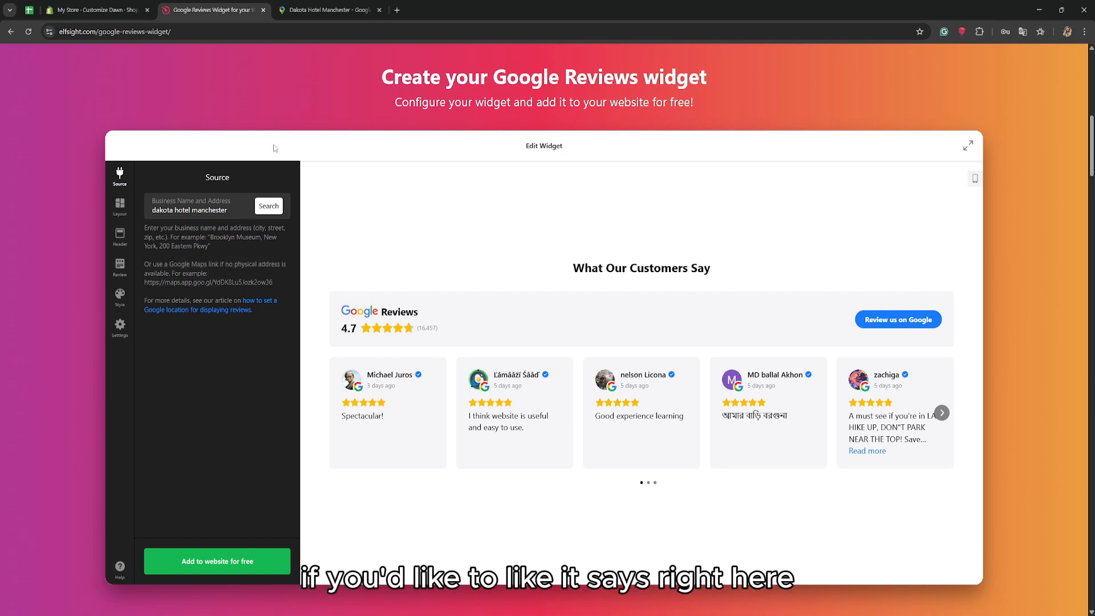
# - Switch to Google Maps and copy the share link of Dakota Hotel Manchester
pyautogui.click(307, 11)
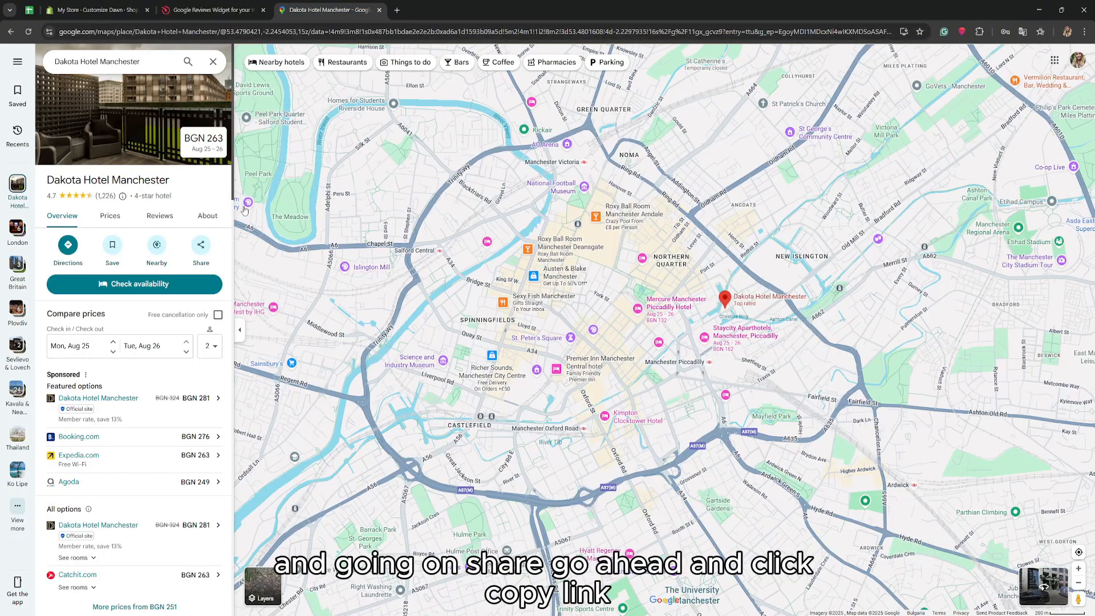
pyautogui.click(209, 240)
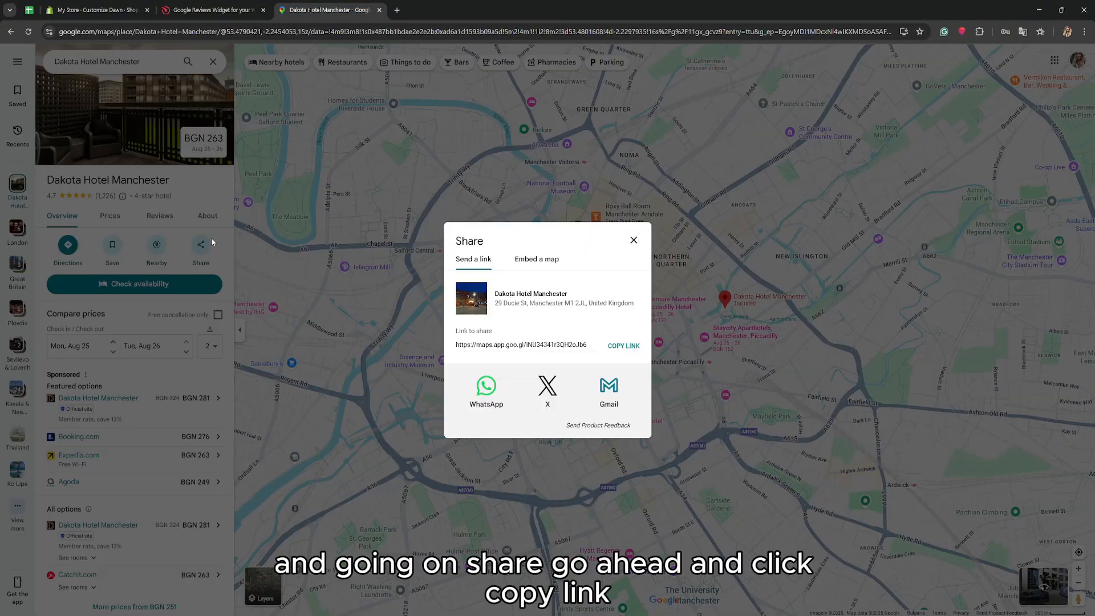
pyautogui.click(624, 346)
# - Back in the Elfsight widget editor, search the source by the copied Maps link and select Dakota Hotel Manchester
pyautogui.click(218, 10)
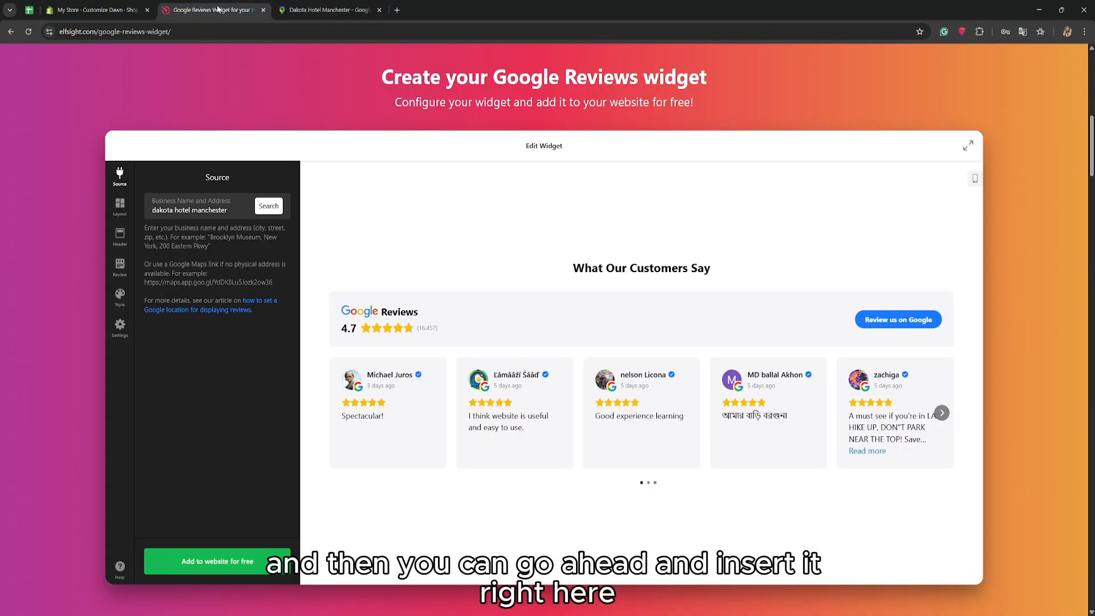
pyautogui.tripleClick(219, 209)
pyautogui.hotkey('ctrl', 'v')
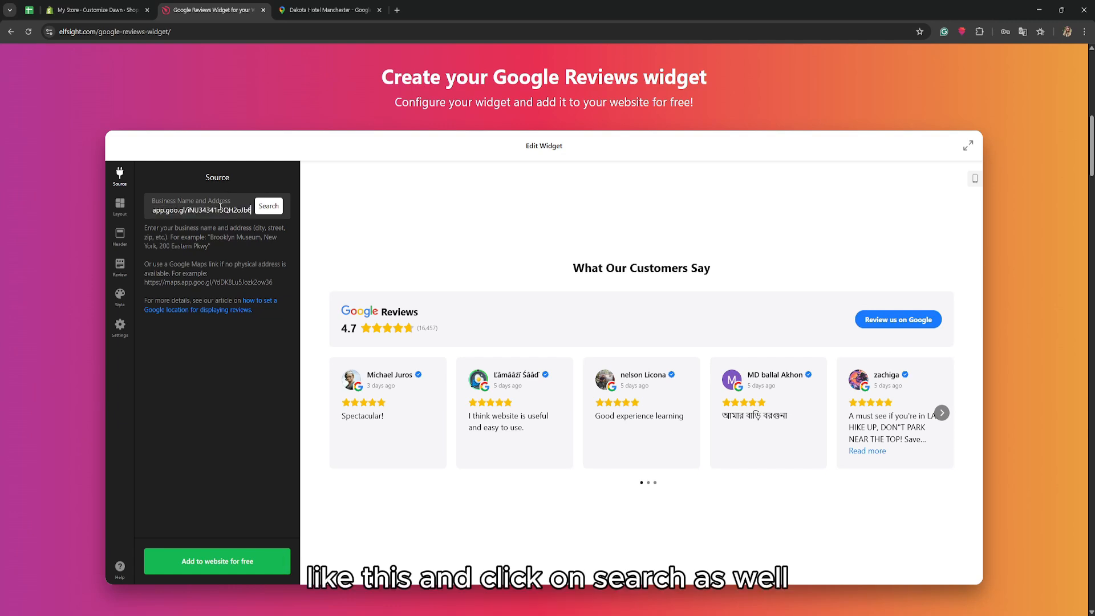
pyautogui.click(269, 208)
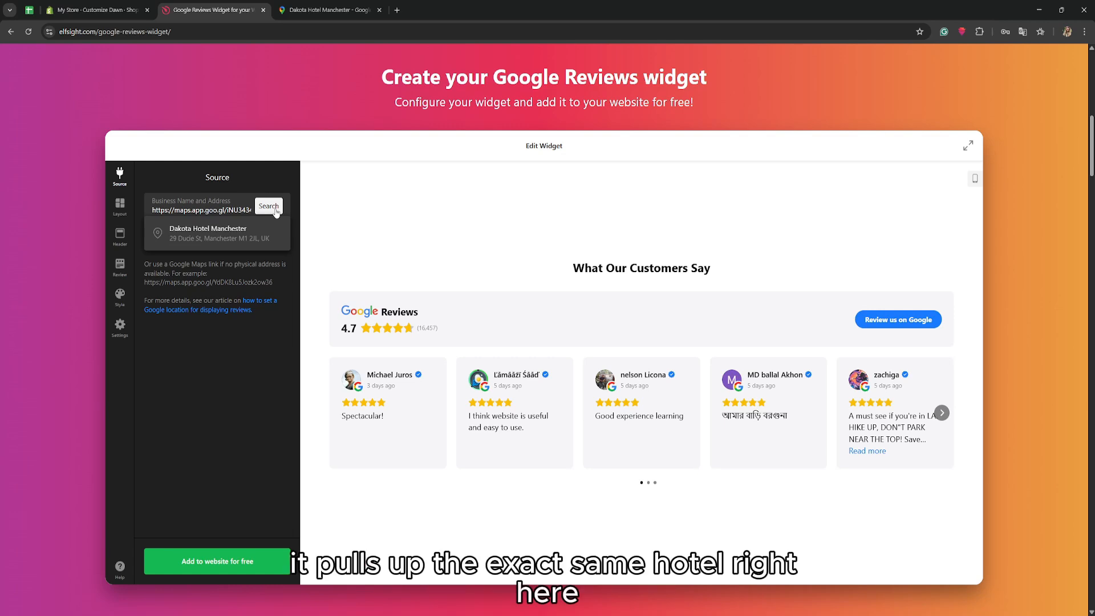
pyautogui.click(189, 233)
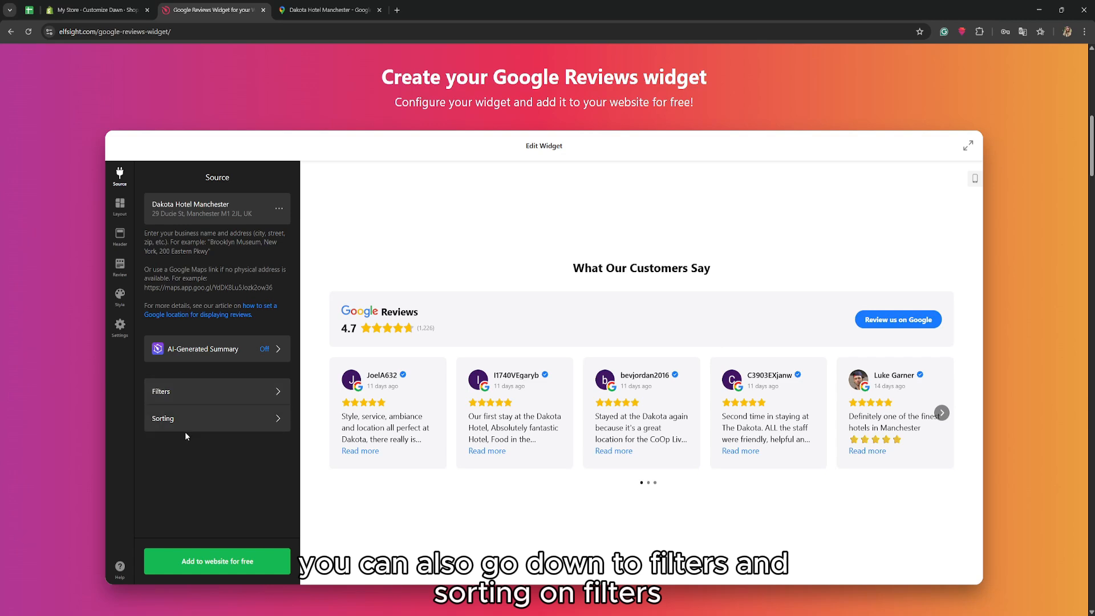
# - Set the source's minimum rating filter to Any Rating
pyautogui.click(188, 394)
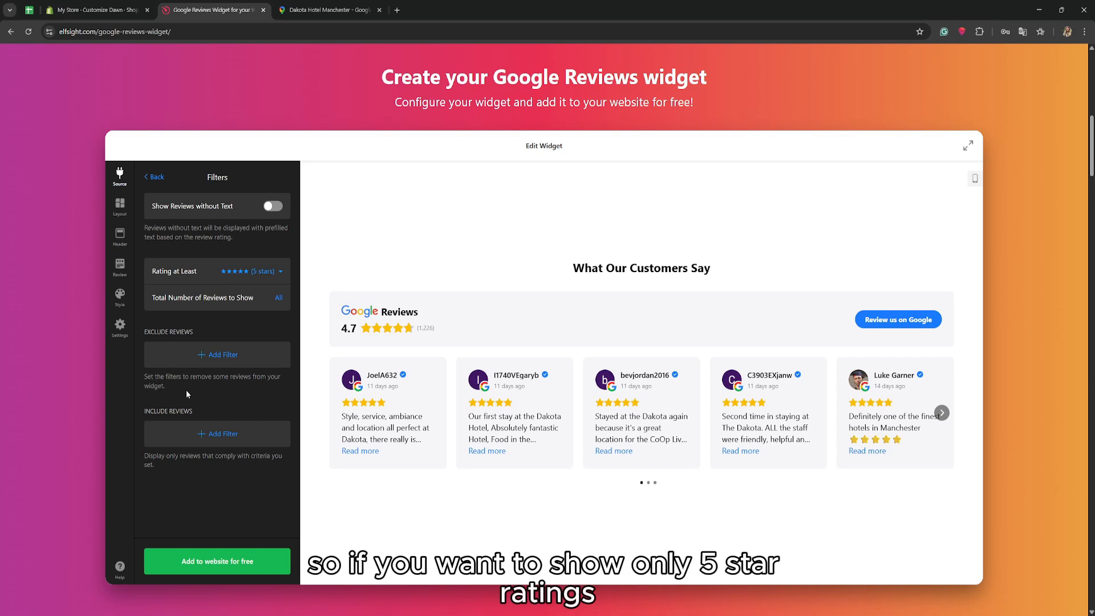
pyautogui.click(239, 273)
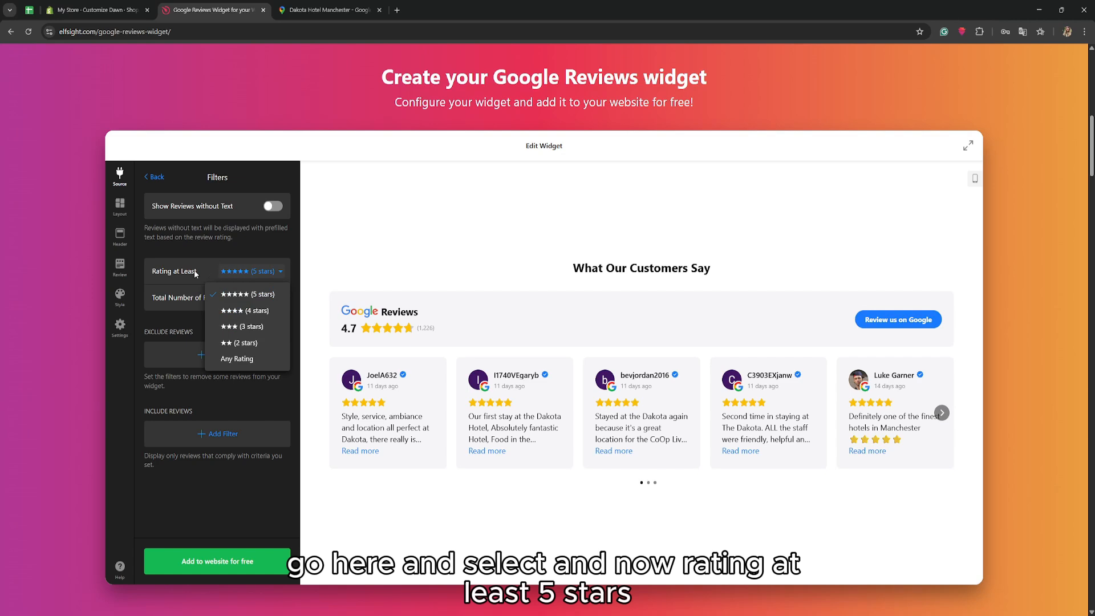
pyautogui.click(239, 276)
pyautogui.click(238, 276)
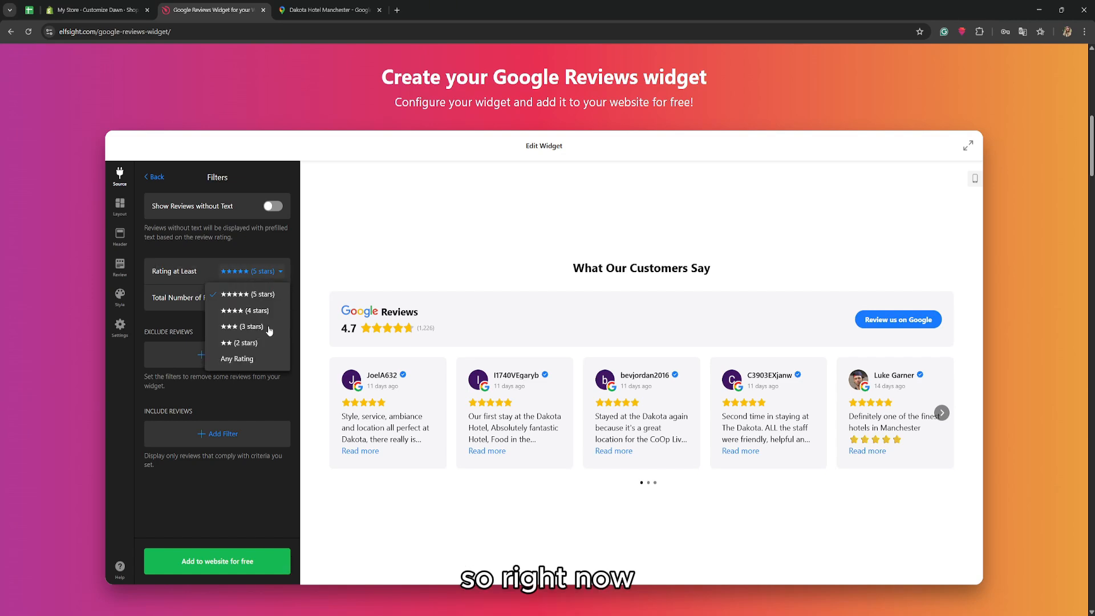
pyautogui.click(218, 249)
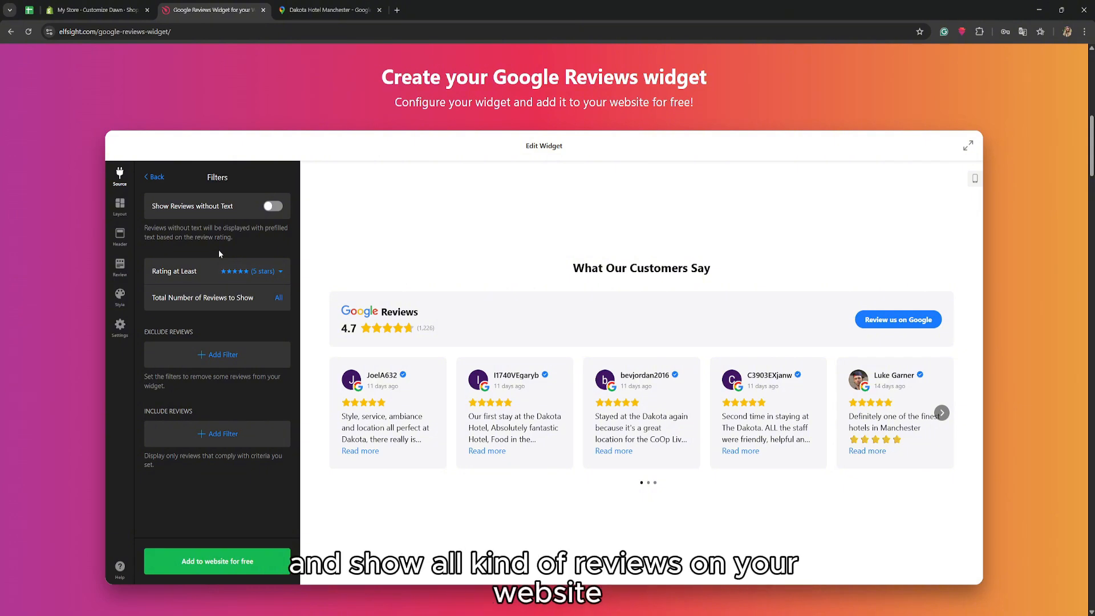
pyautogui.click(231, 272)
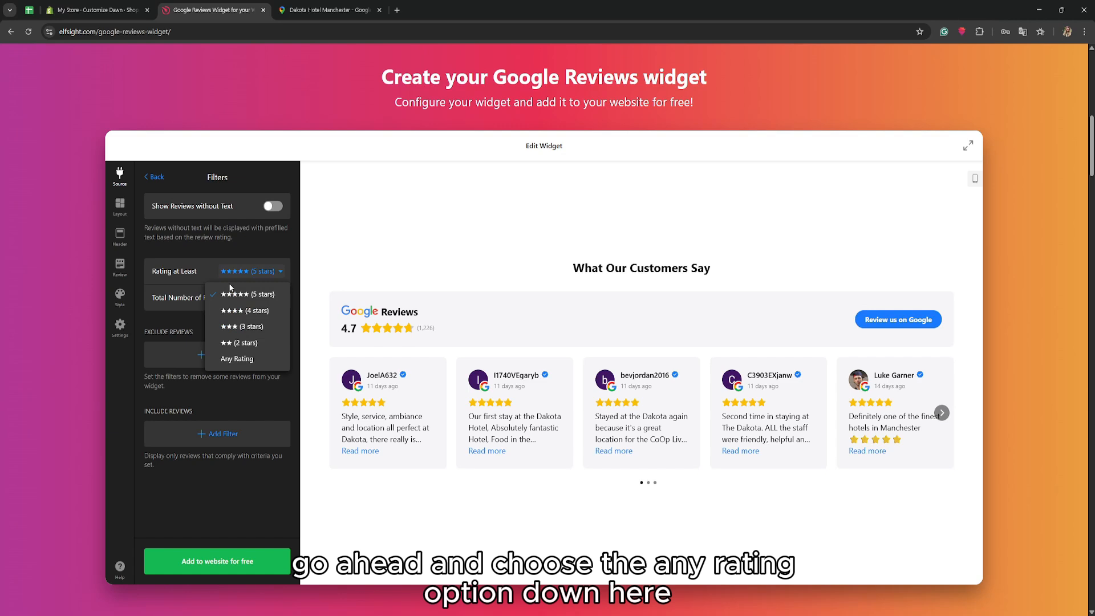
pyautogui.click(229, 364)
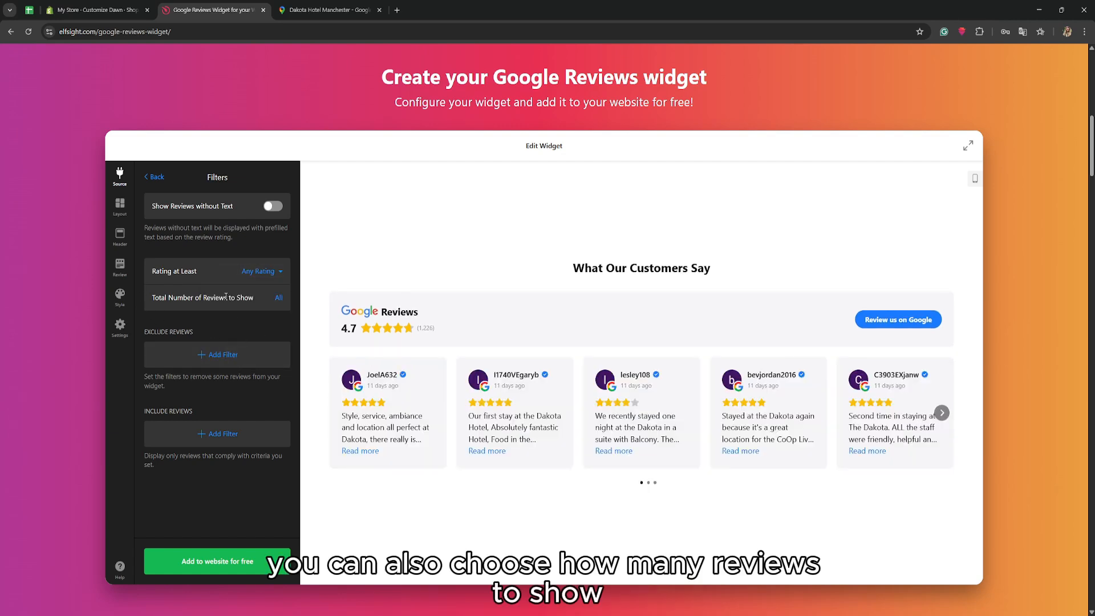
# - Check the options for the total number of reviews and add an empty exclude filter for reviewer name or keyword
pyautogui.click(278, 297)
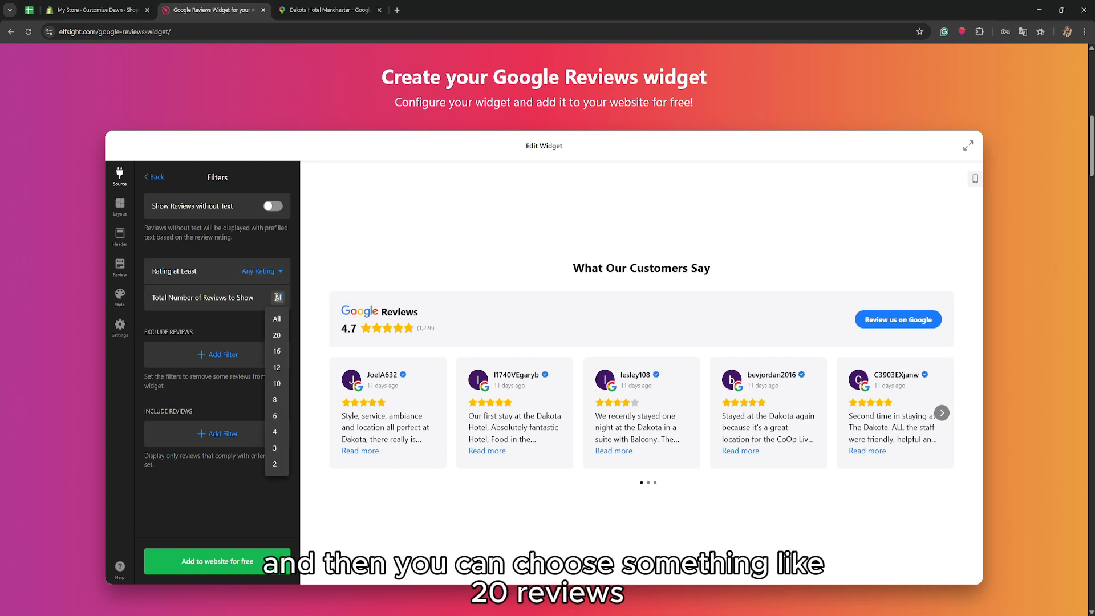
pyautogui.click(240, 323)
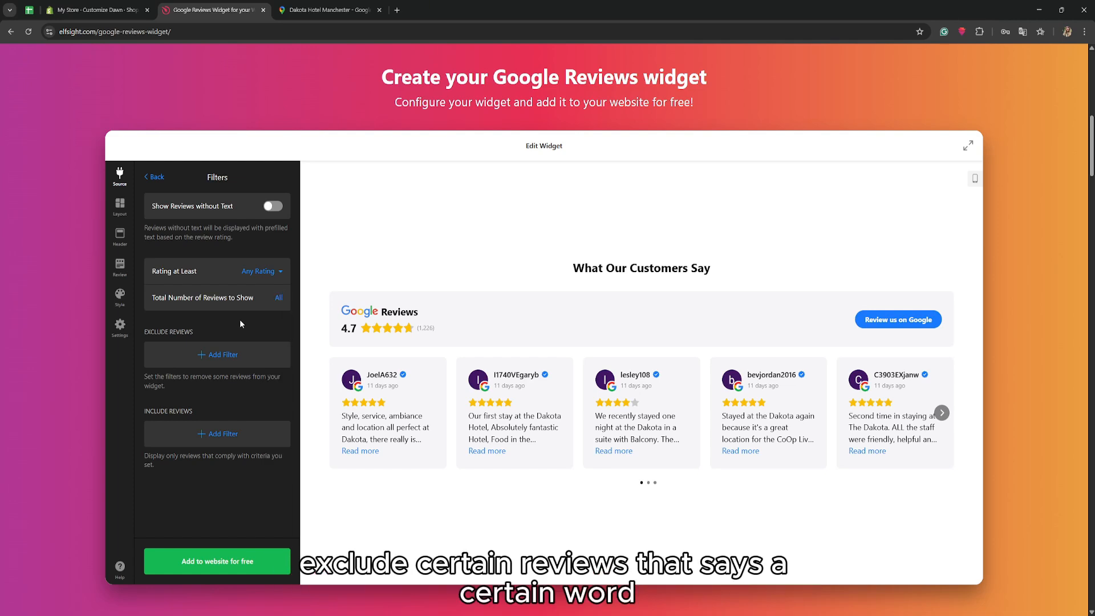
pyautogui.click(227, 355)
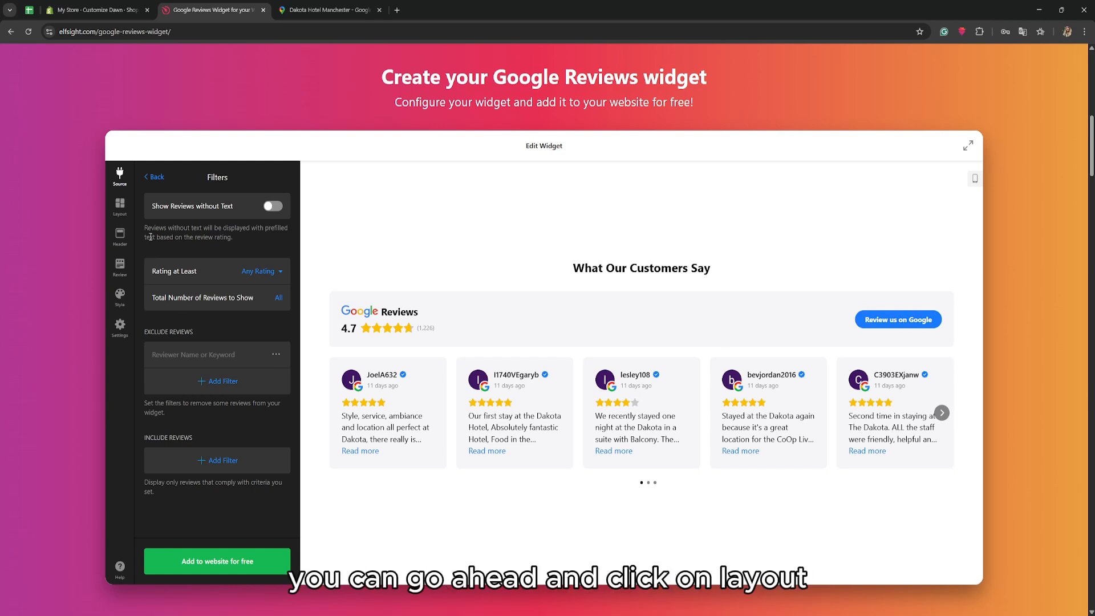
# - Open the layout settings and browse forward and back through the reviews in the carousel preview
pyautogui.click(119, 206)
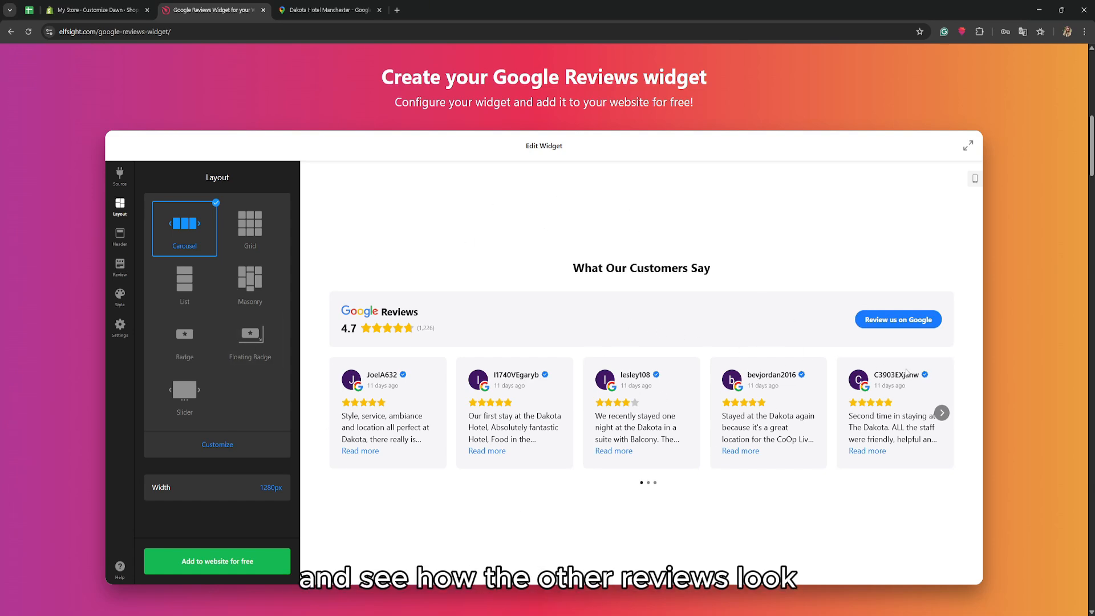
pyautogui.click(942, 414)
pyautogui.click(942, 413)
pyautogui.click(941, 413)
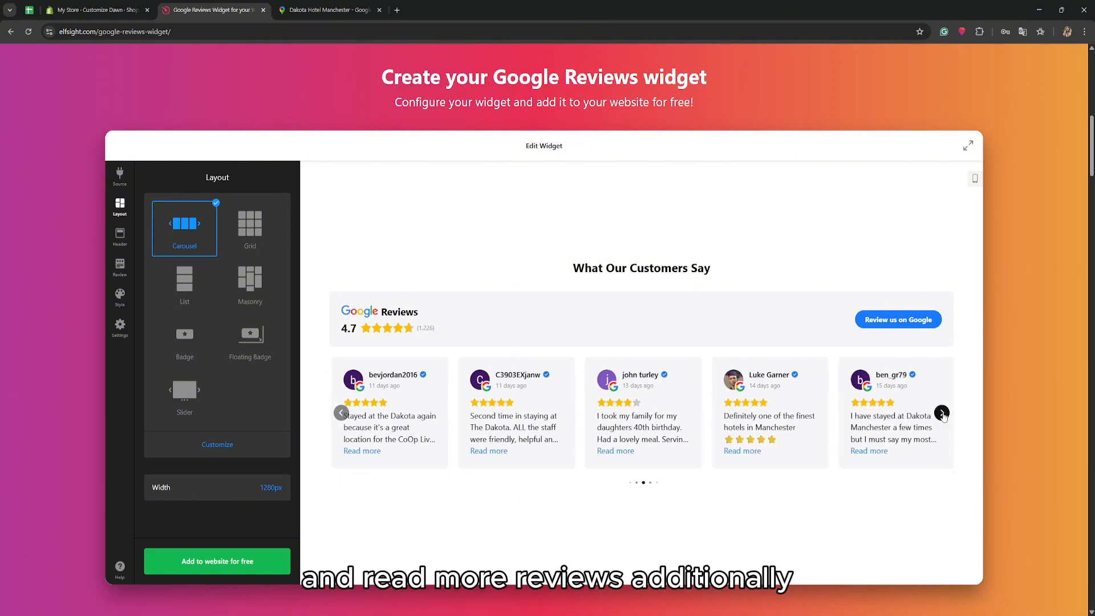
pyautogui.click(343, 414)
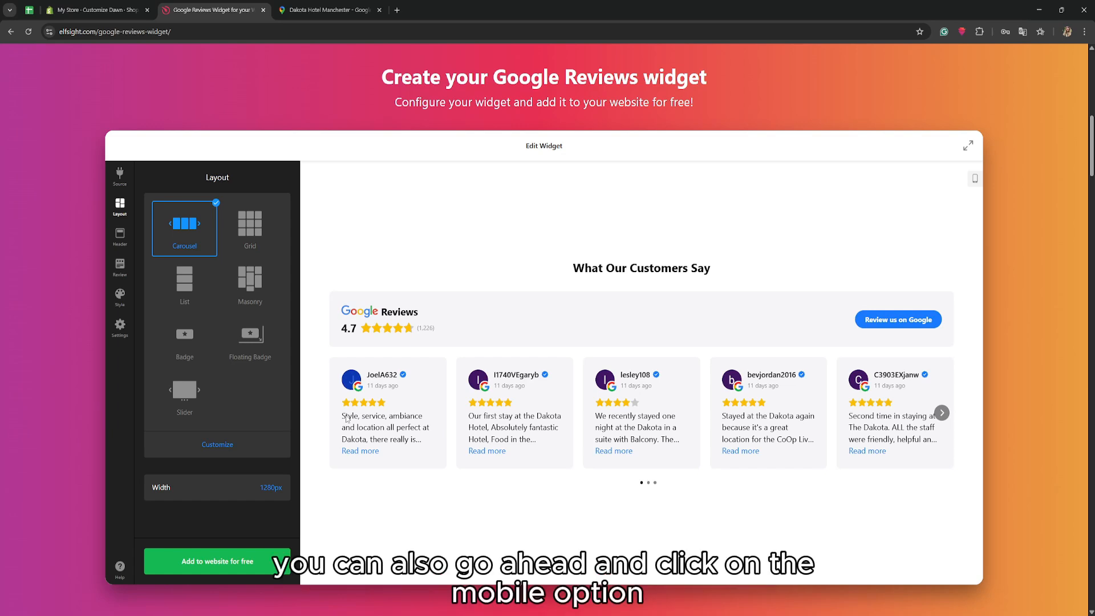
# - Preview the carousel in mobile view, browse through its reviews, and return to desktop view
pyautogui.click(975, 180)
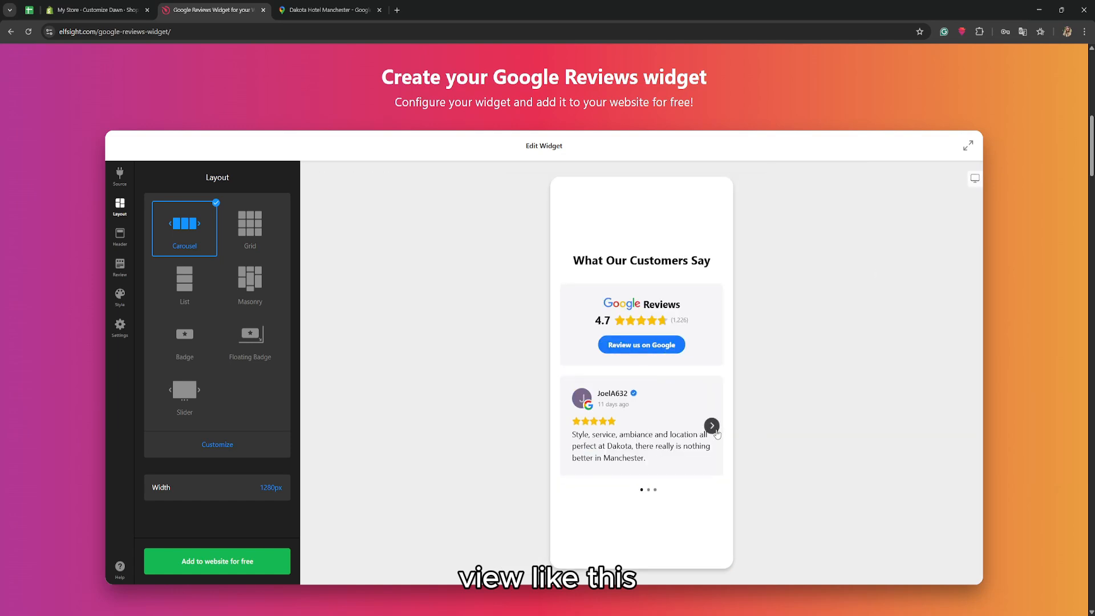
pyautogui.click(713, 426)
pyautogui.click(713, 426)
pyautogui.click(713, 426)
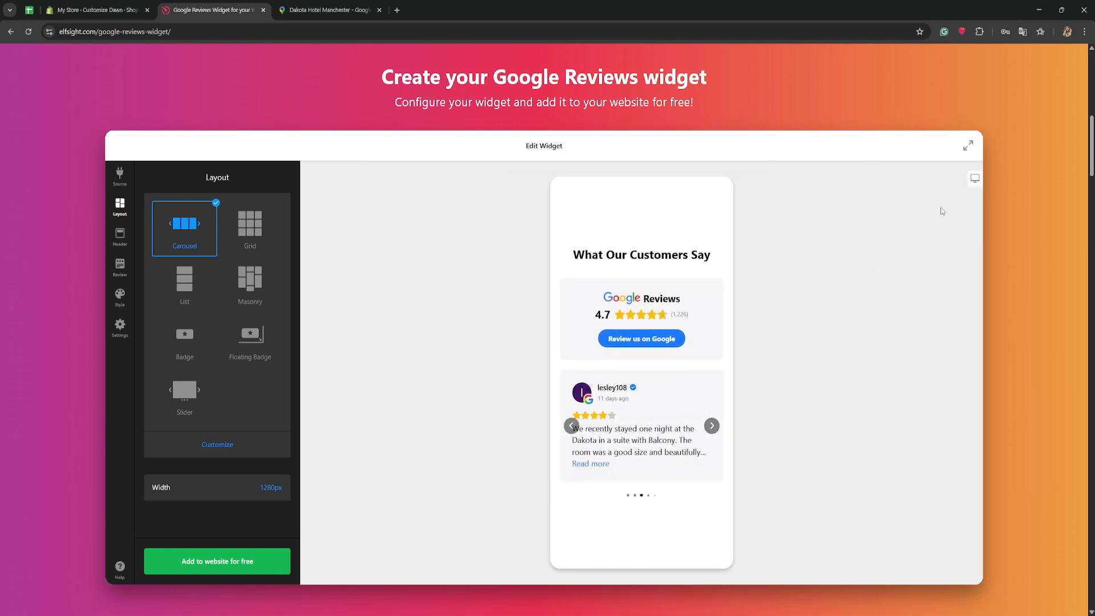
pyautogui.click(975, 178)
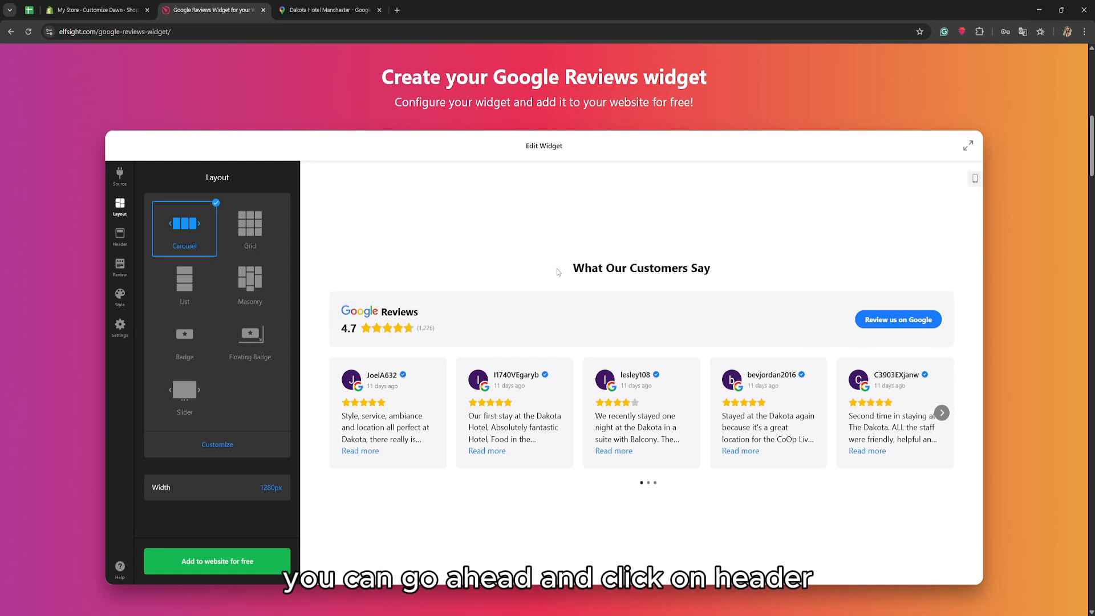
# - Turn off the widget's header in the header settings
pyautogui.click(124, 241)
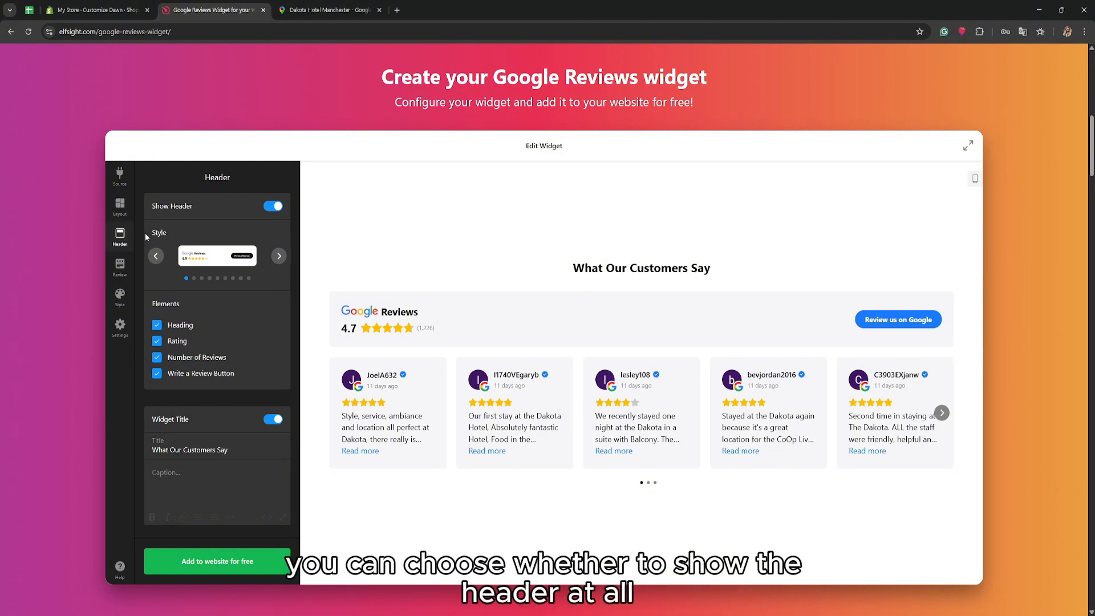
pyautogui.click(271, 208)
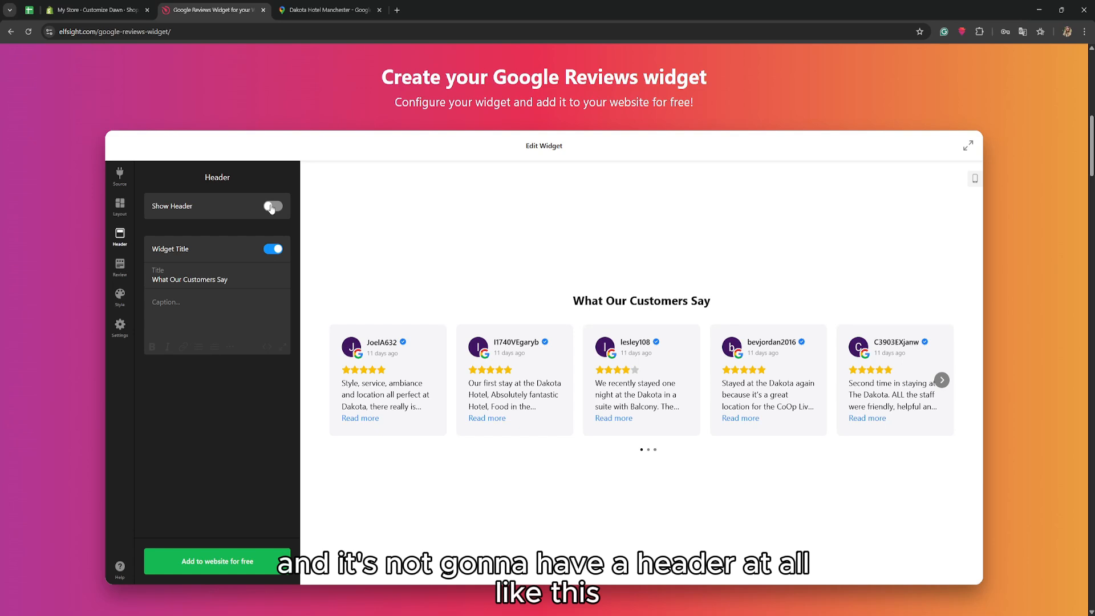
# - Turn the header back on and browse its styles, choosing the centred one-row layout with Google logo, rating and review button
pyautogui.click(272, 208)
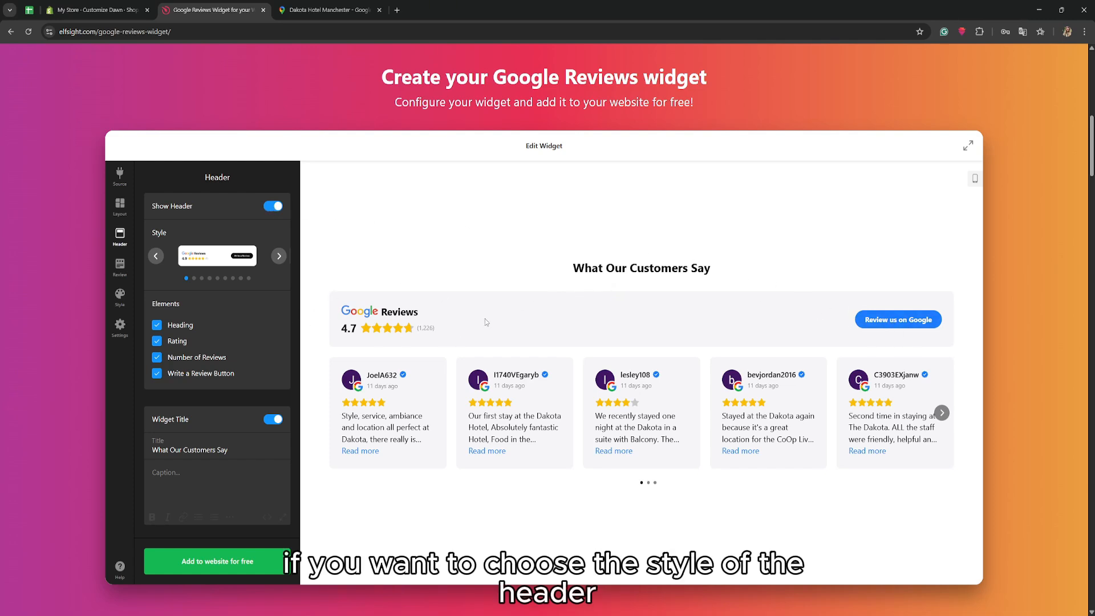
pyautogui.click(279, 257)
pyautogui.click(279, 258)
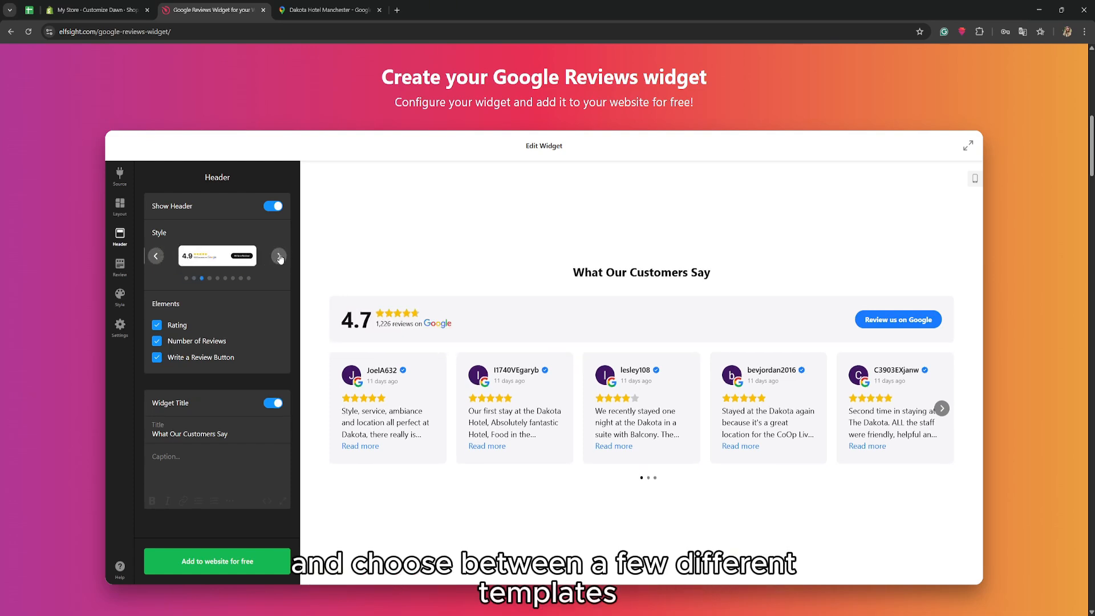
pyautogui.click(279, 257)
pyautogui.click(279, 257)
pyautogui.click(279, 257)
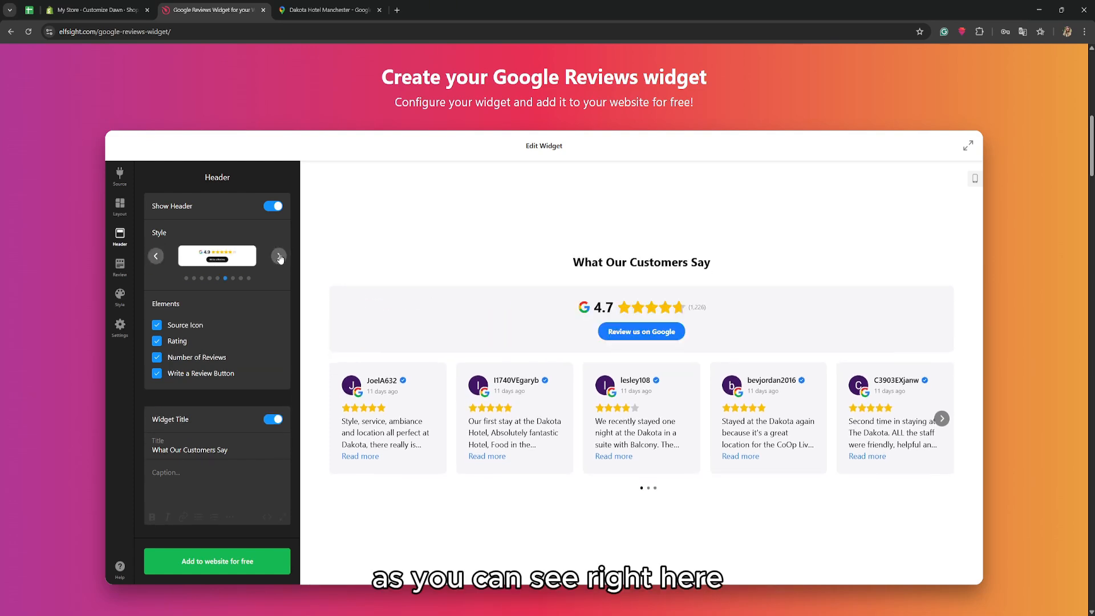
pyautogui.click(279, 257)
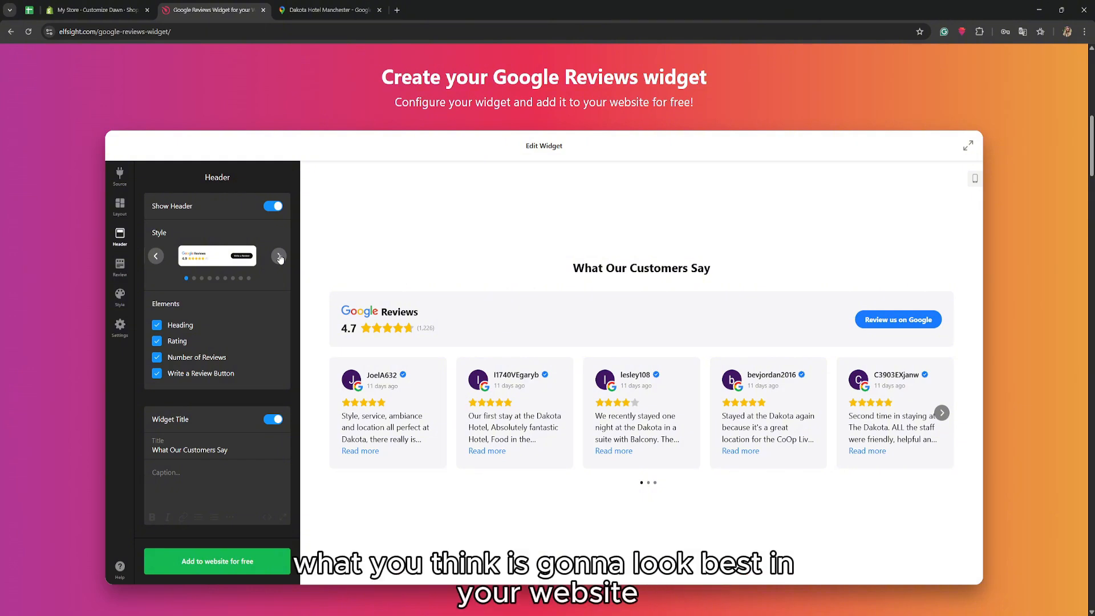
pyautogui.click(279, 258)
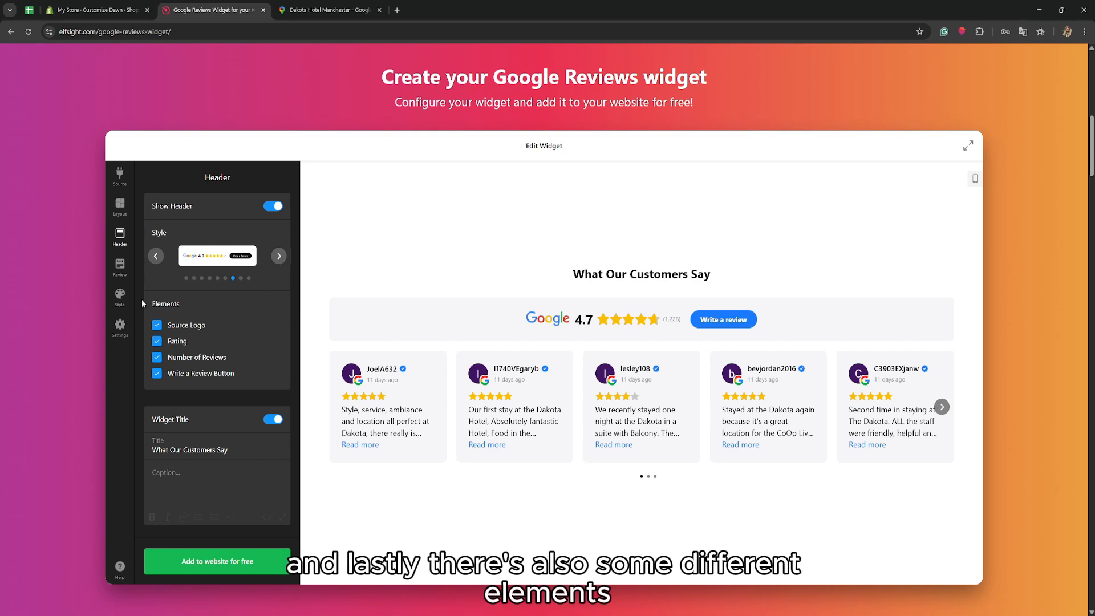
# - Try hiding the header's Source Logo element, show it again, and open the widget title's caption for editing
pyautogui.click(159, 329)
pyautogui.click(159, 330)
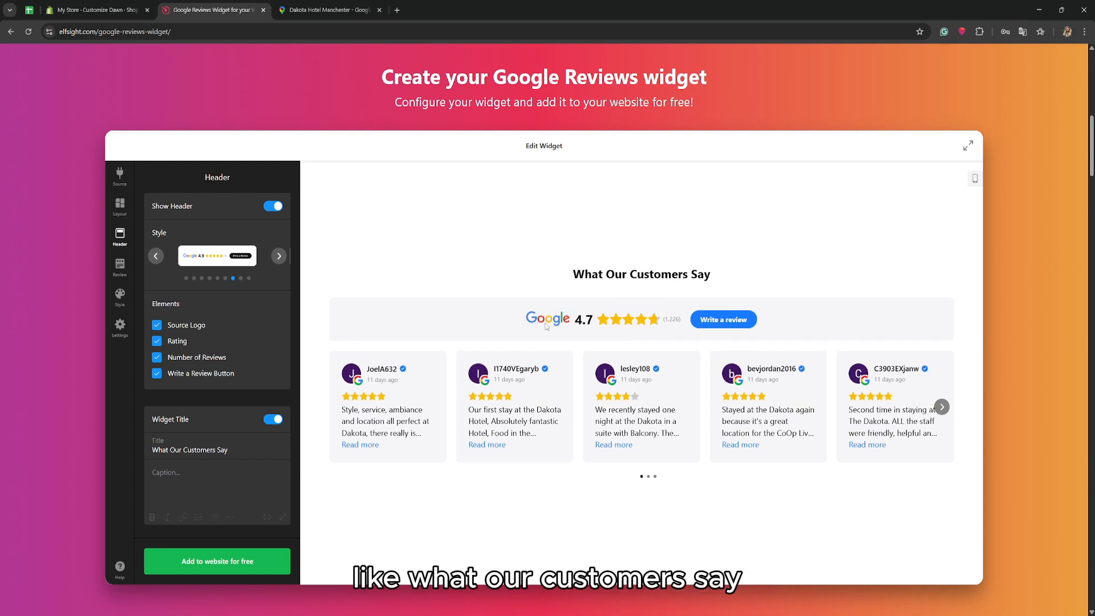
pyautogui.moveTo(565, 289); pyautogui.dragTo(725, 262)
pyautogui.click(179, 477)
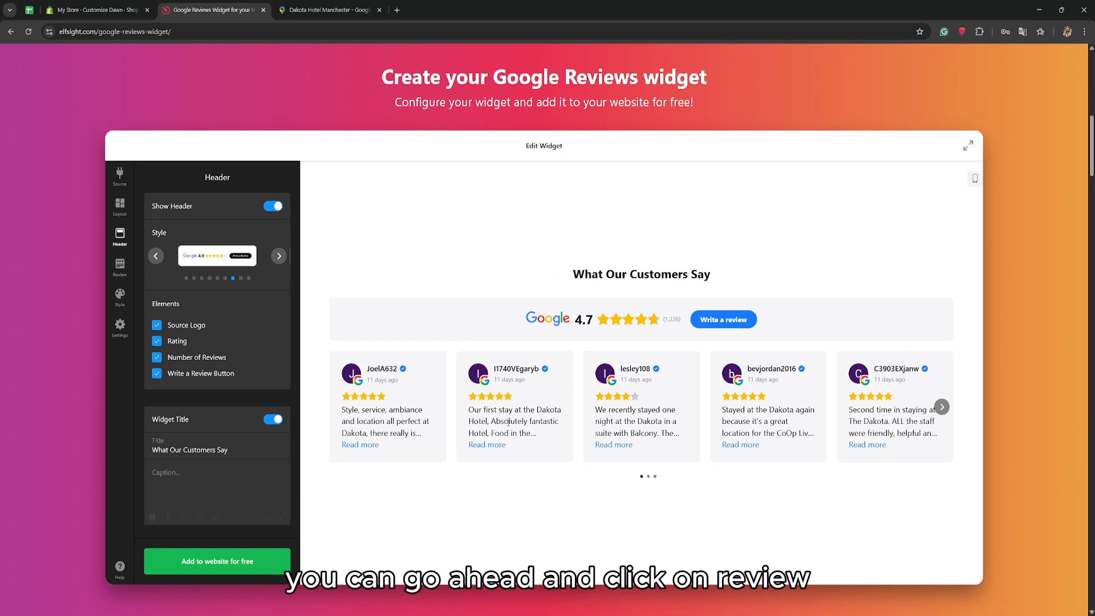
# - Compare the review and review source styles, choosing the centred review layout with the reviewer below and the avatar with Google icon
pyautogui.click(118, 269)
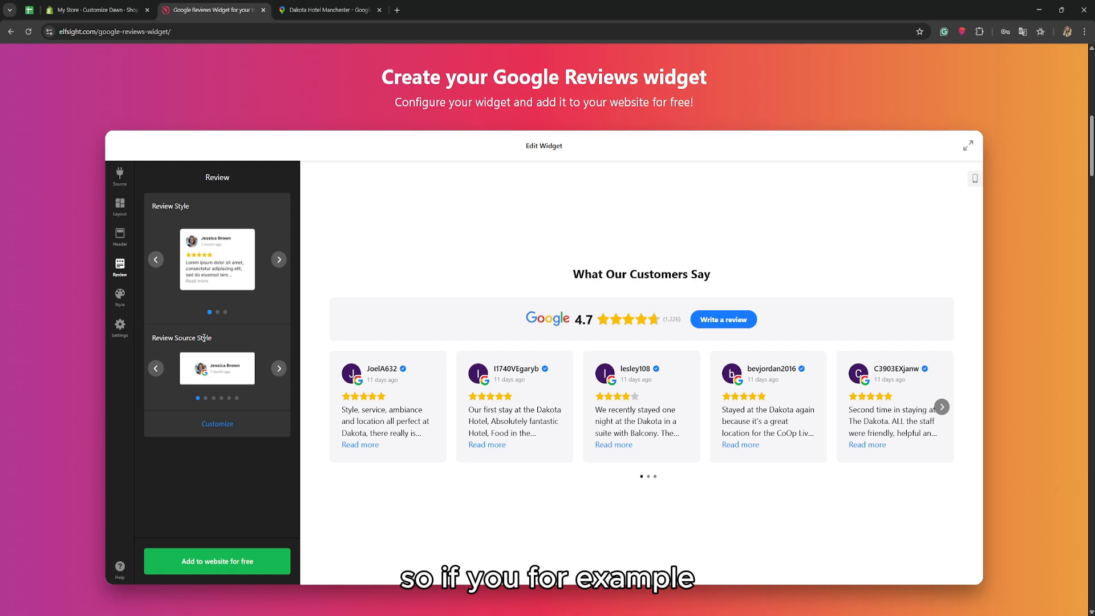
pyautogui.click(279, 261)
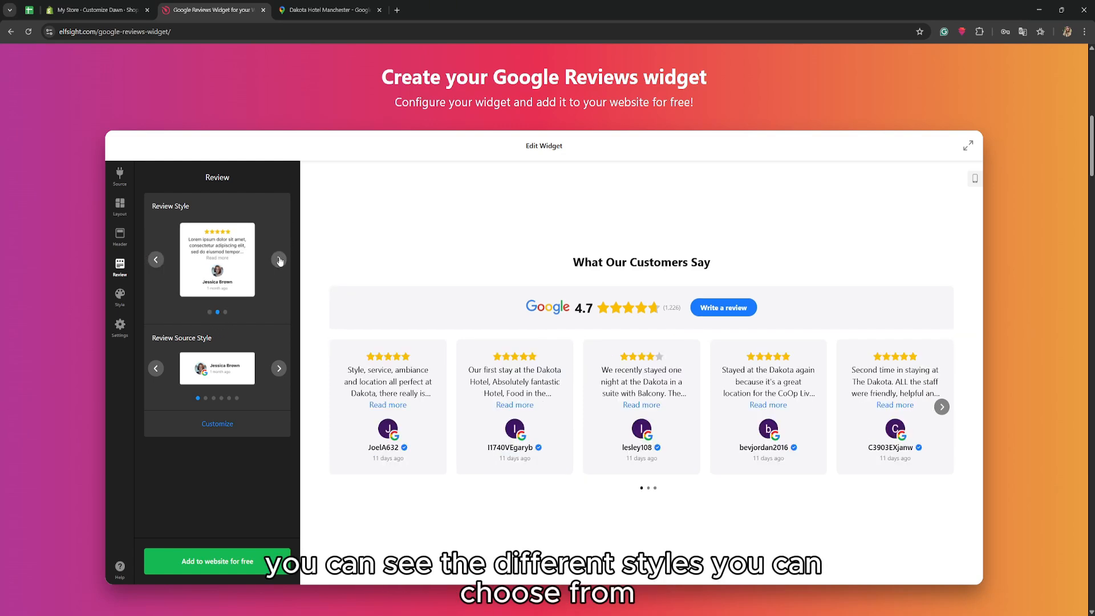
pyautogui.click(279, 261)
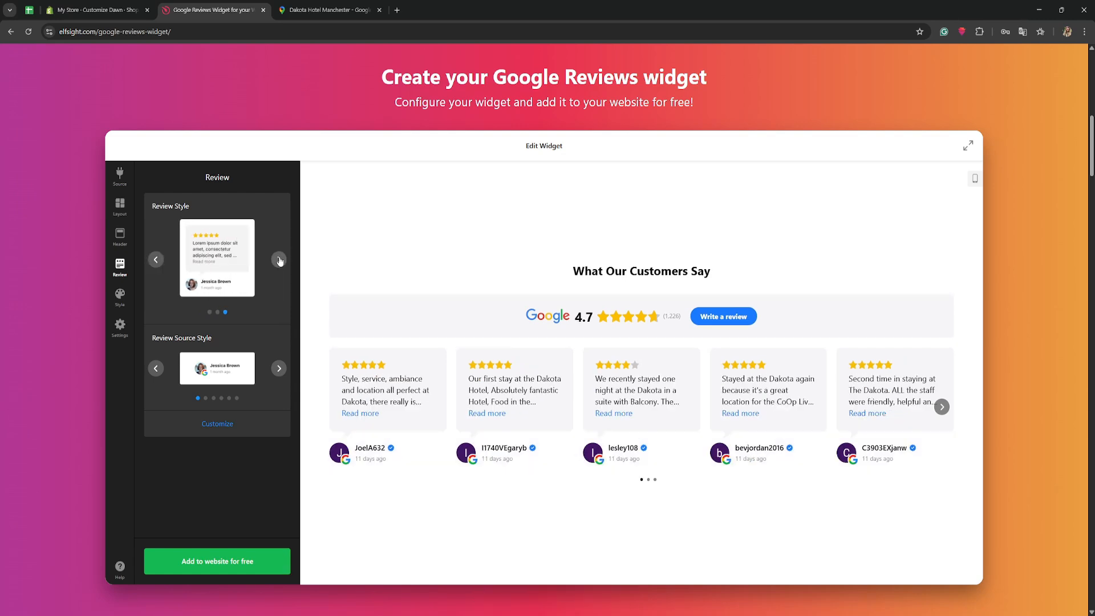
pyautogui.click(279, 261)
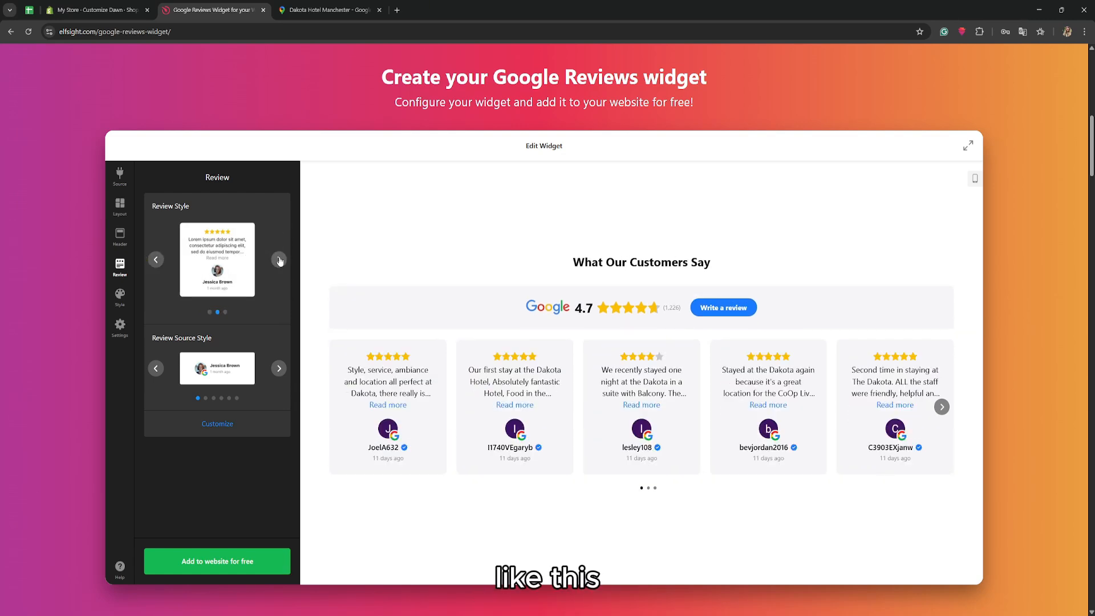
pyautogui.click(279, 261)
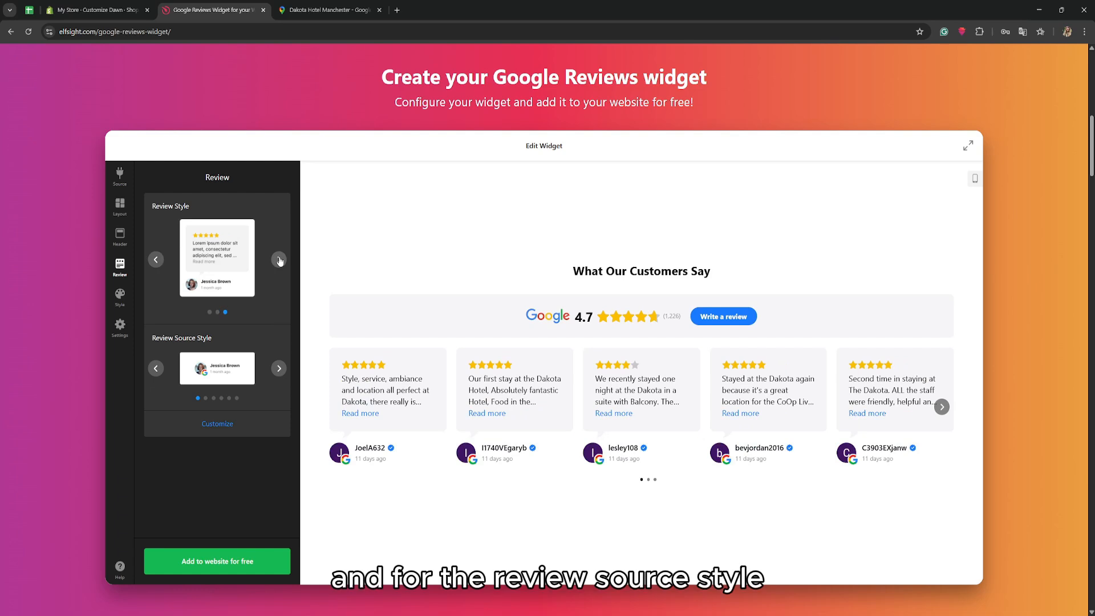
pyautogui.click(279, 369)
pyautogui.click(279, 369)
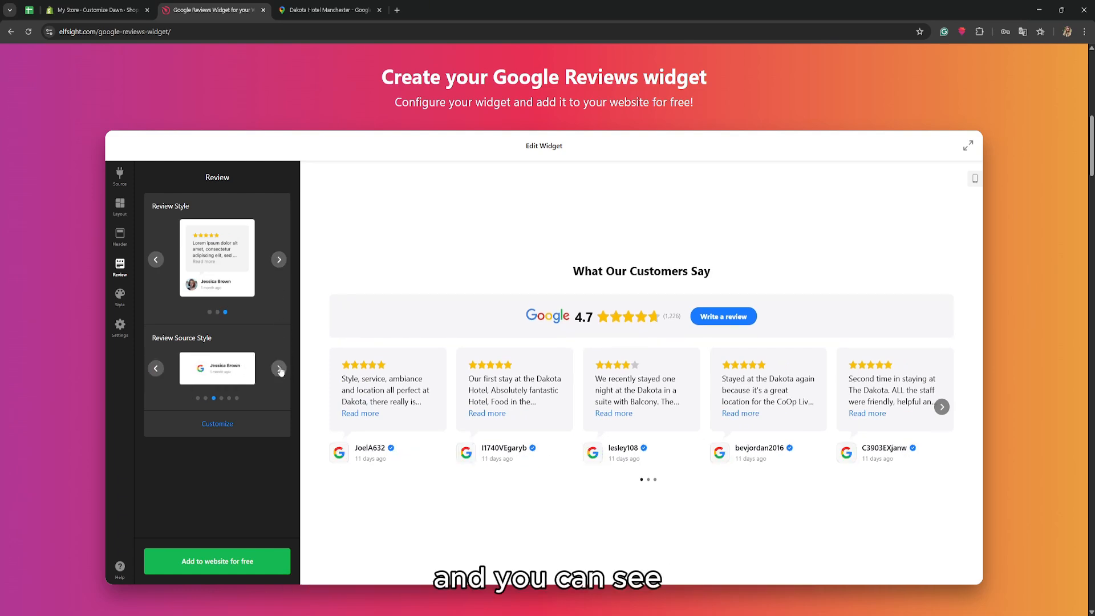
pyautogui.click(279, 369)
pyautogui.click(279, 369)
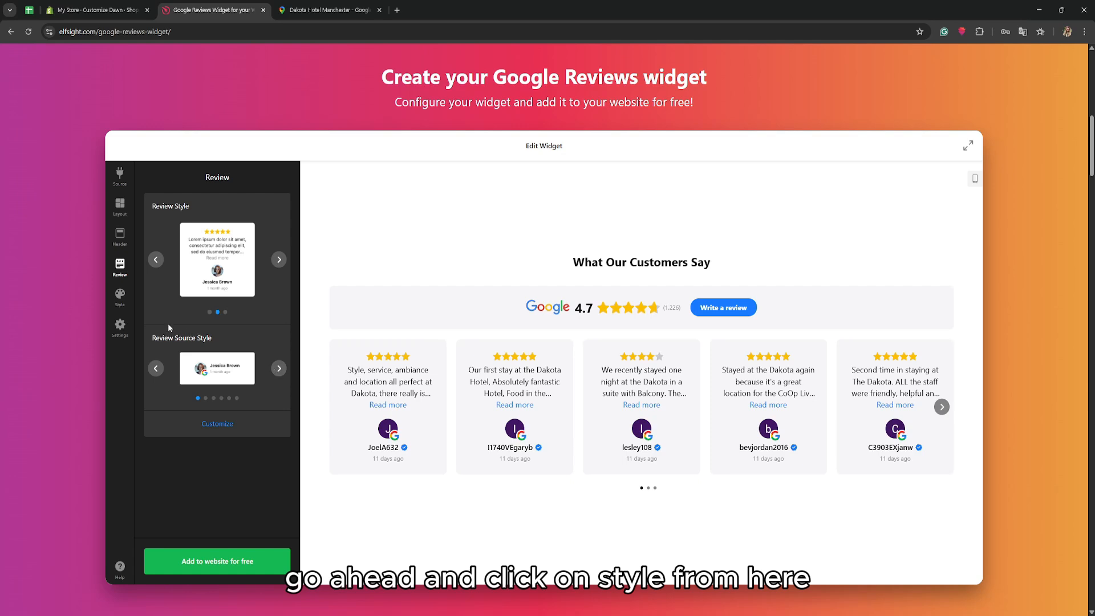
# - Preview the dark colour scheme, return to the light one, and look through the customizable style elements
pyautogui.click(121, 297)
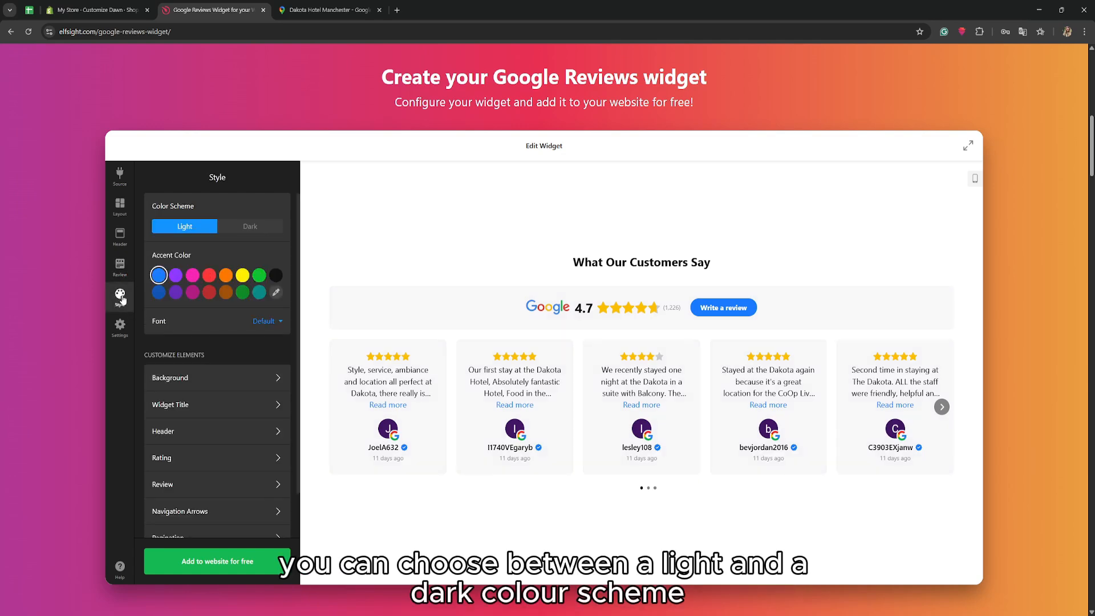
pyautogui.click(250, 228)
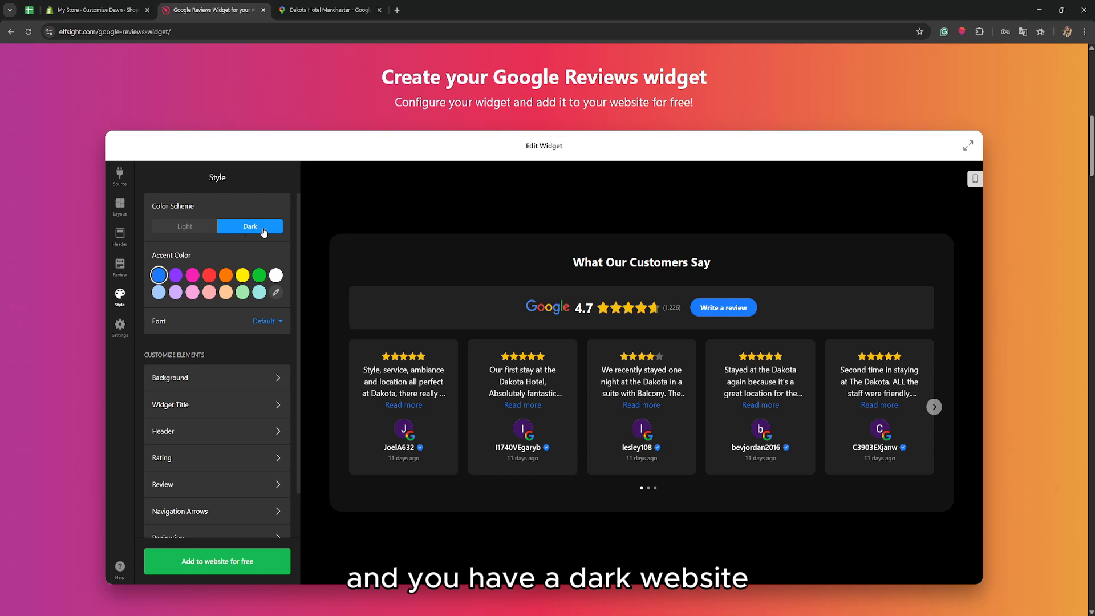
pyautogui.click(179, 226)
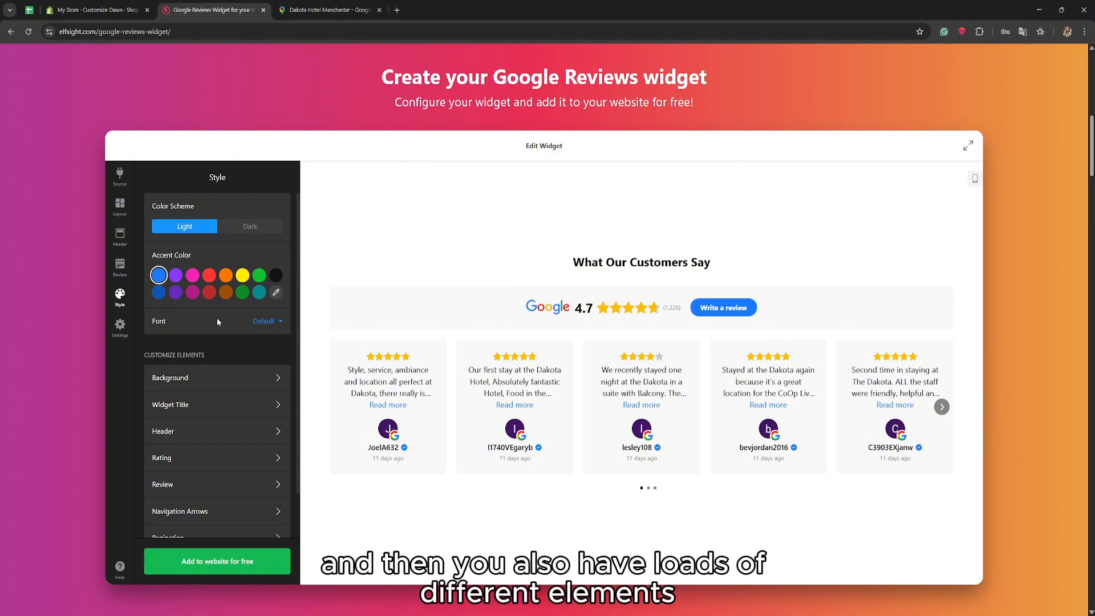
pyautogui.scroll(-1, 169, 355)
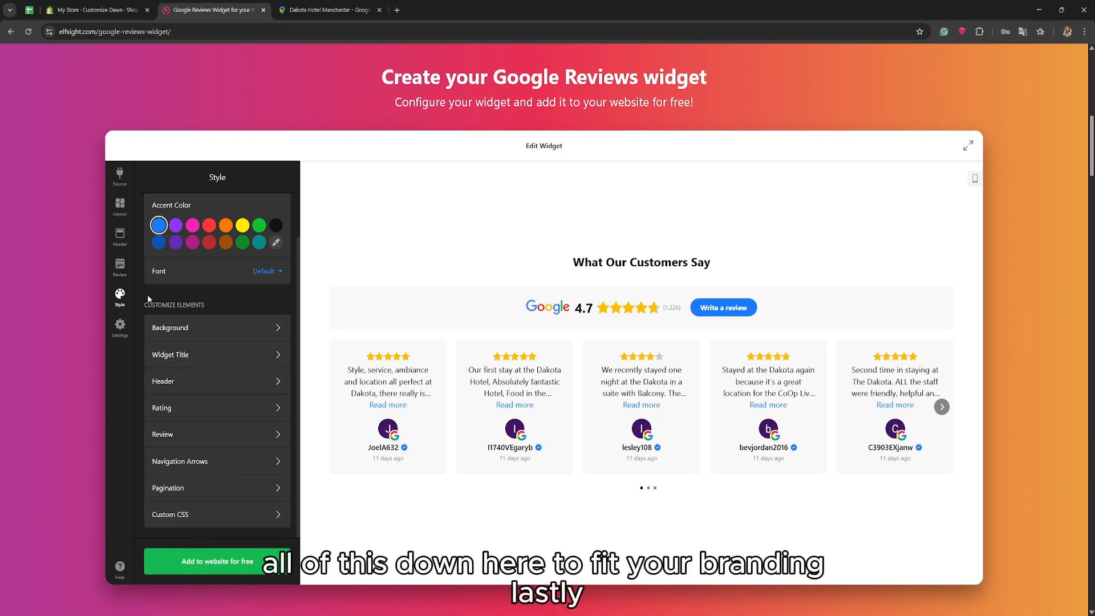
pyautogui.scroll(1, 217, 349)
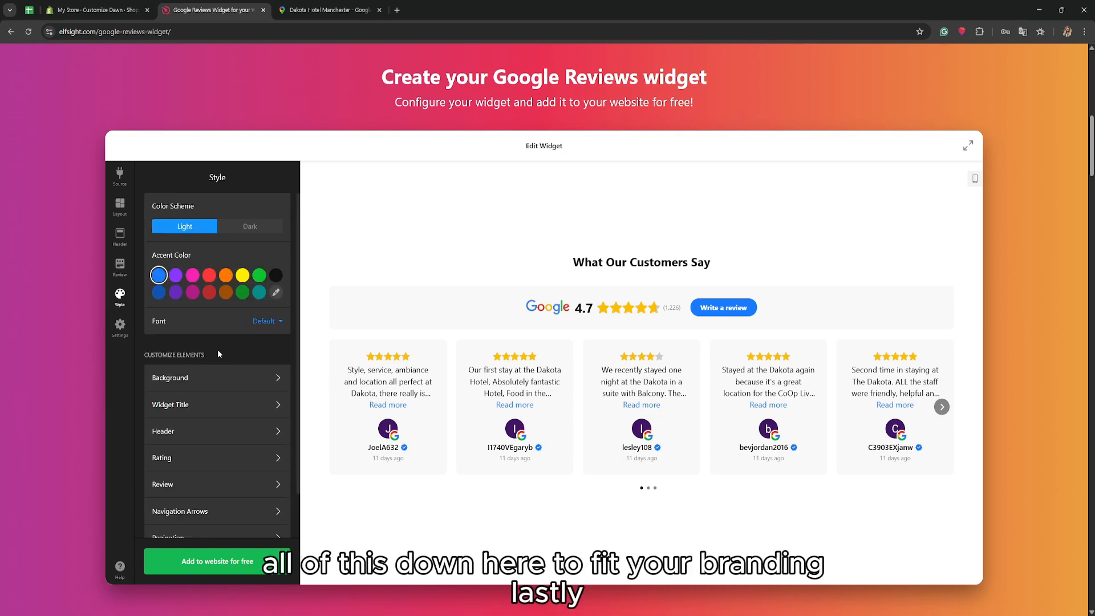
# - Try the two-decimal rating format in the widget settings and return it to one decimal place
pyautogui.click(125, 330)
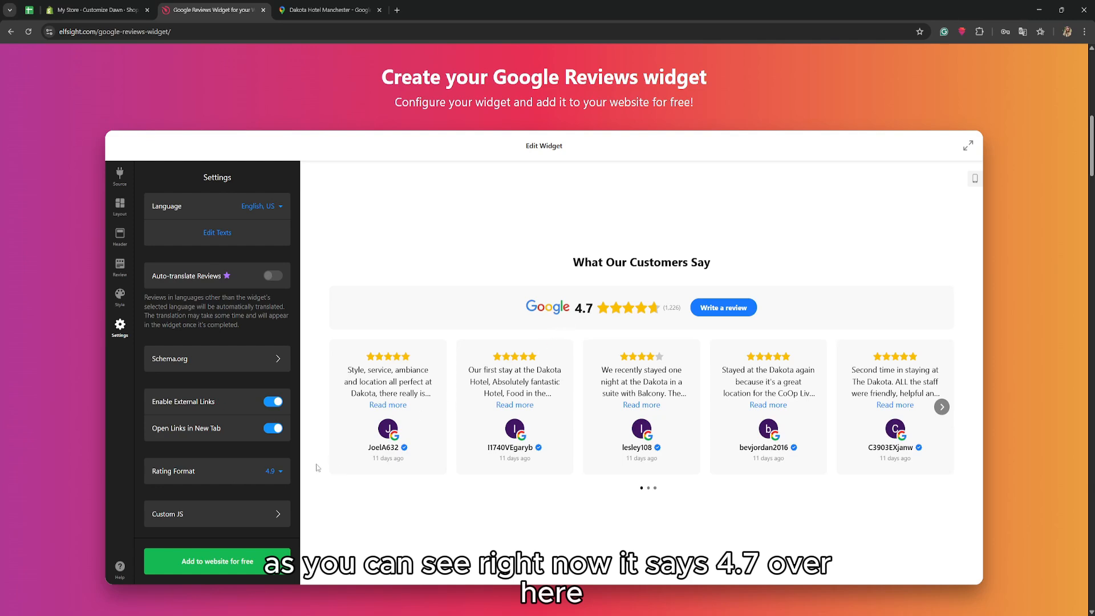
pyautogui.click(277, 473)
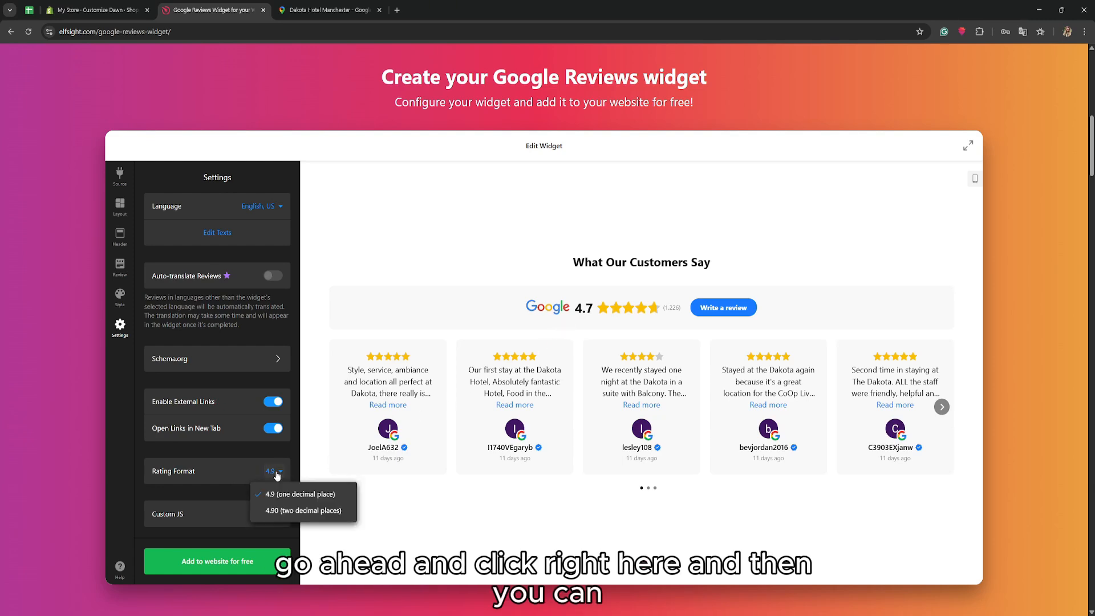
pyautogui.click(276, 511)
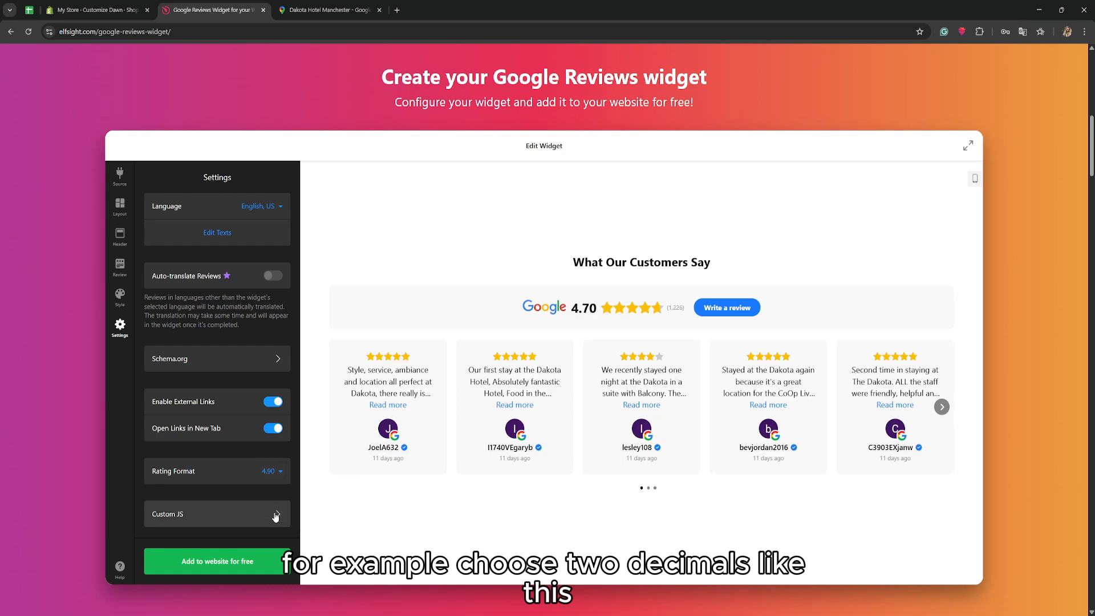
pyautogui.click(273, 471)
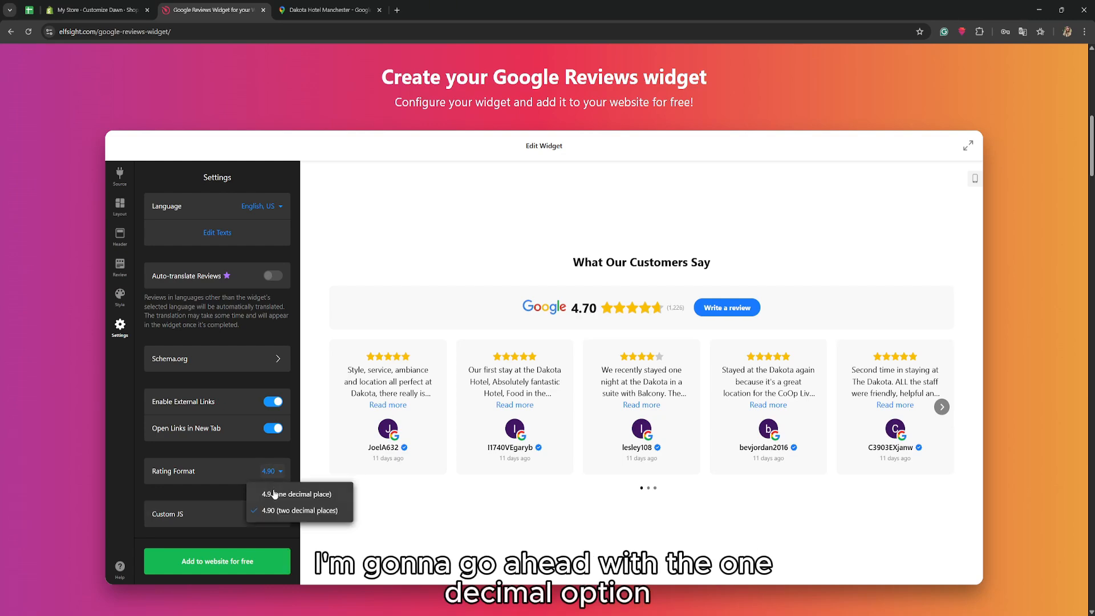
pyautogui.click(274, 495)
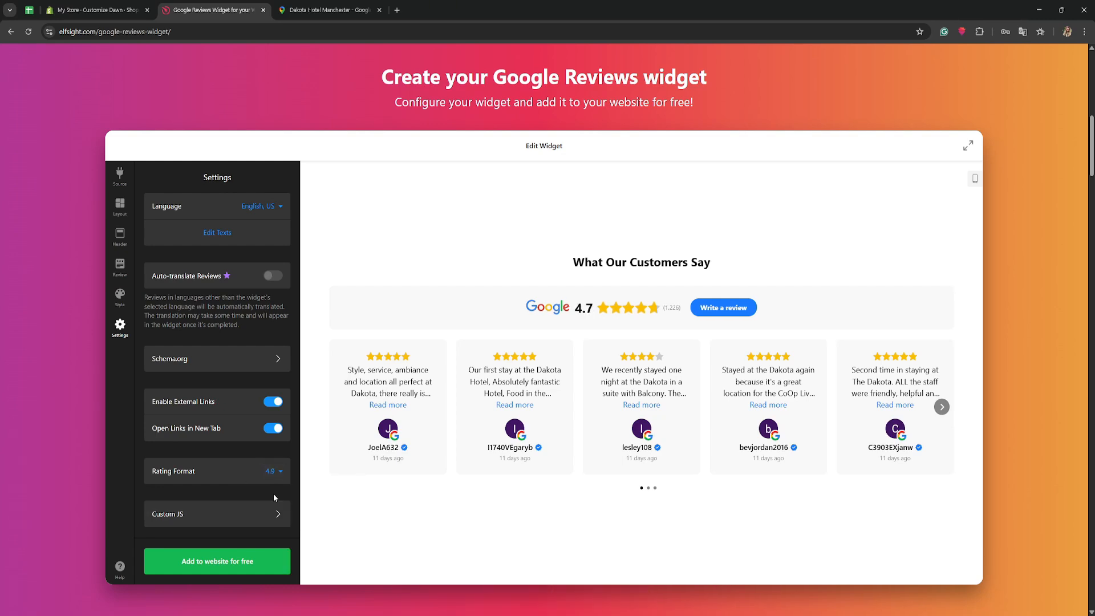
# - Add the widget to the website by publishing it on the Free $0 plan, and copy its embed code
pyautogui.click(229, 566)
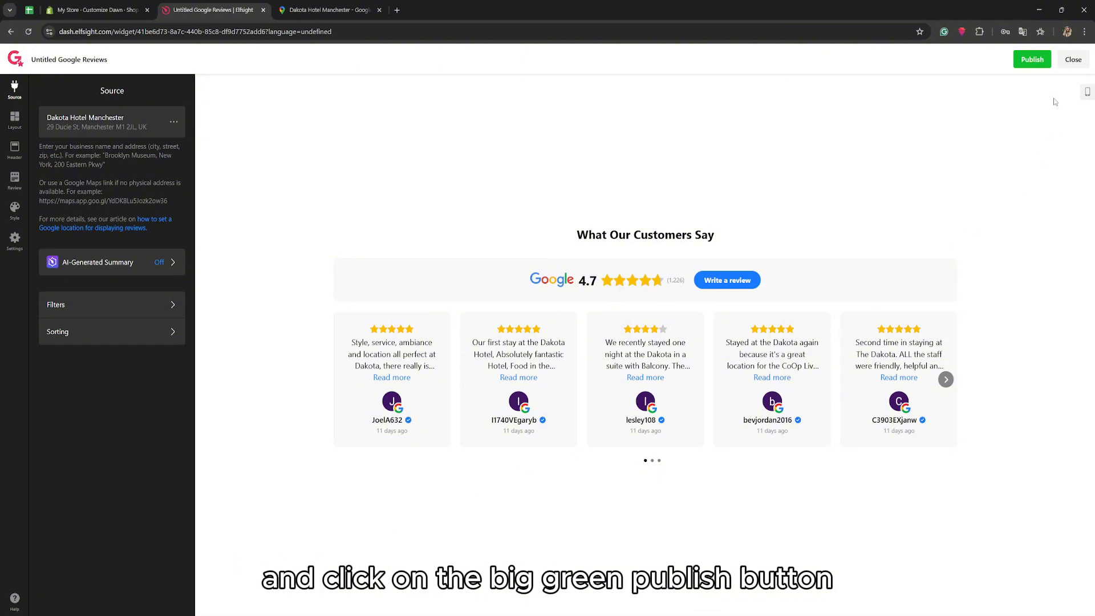
pyautogui.click(1034, 61)
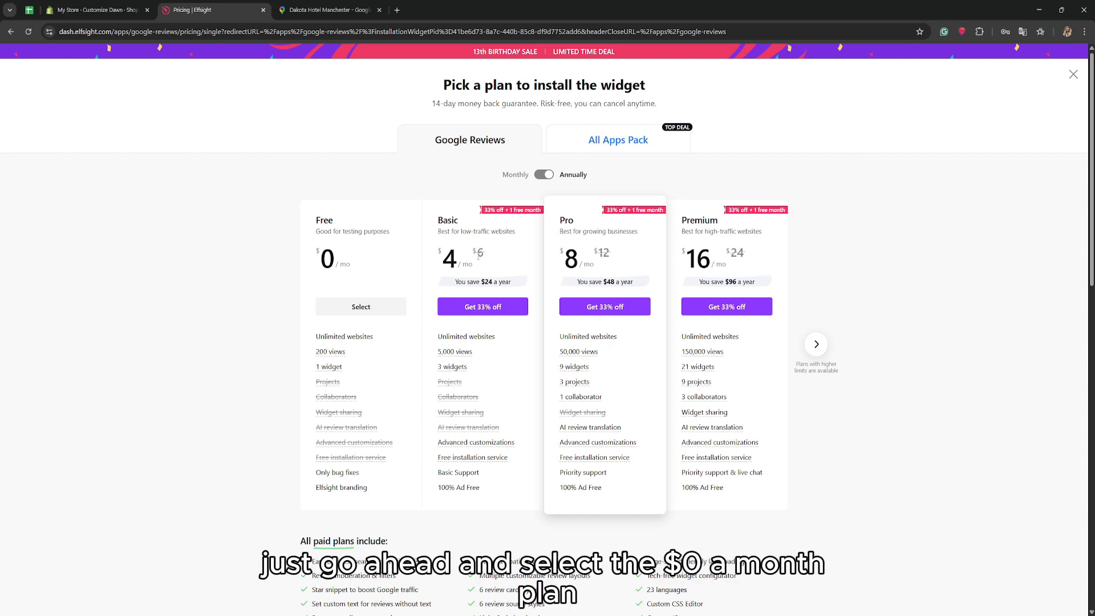
pyautogui.click(348, 309)
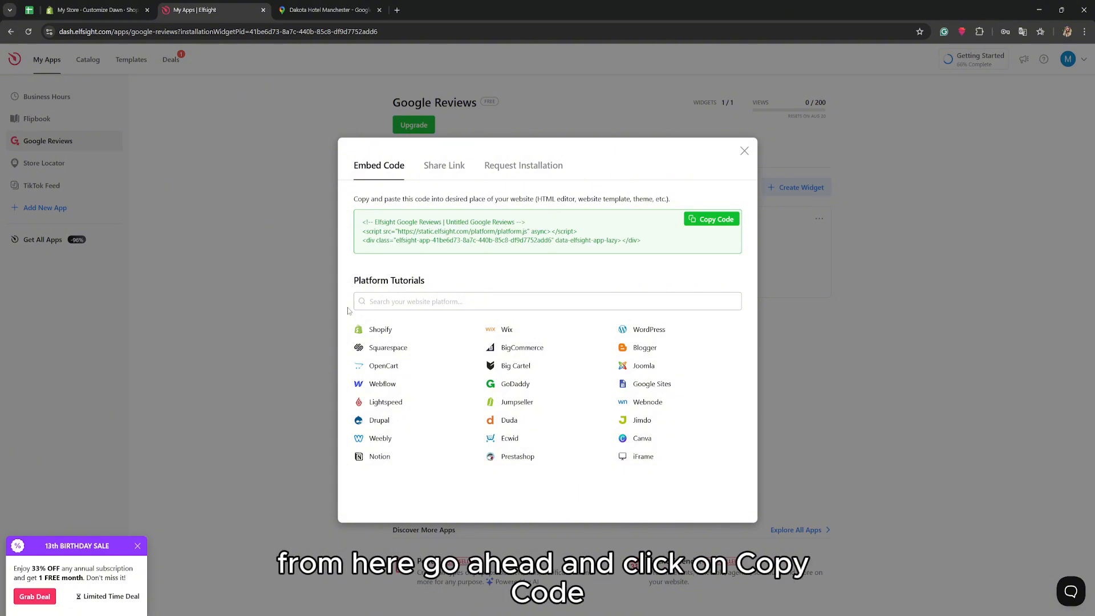
pyautogui.click(701, 224)
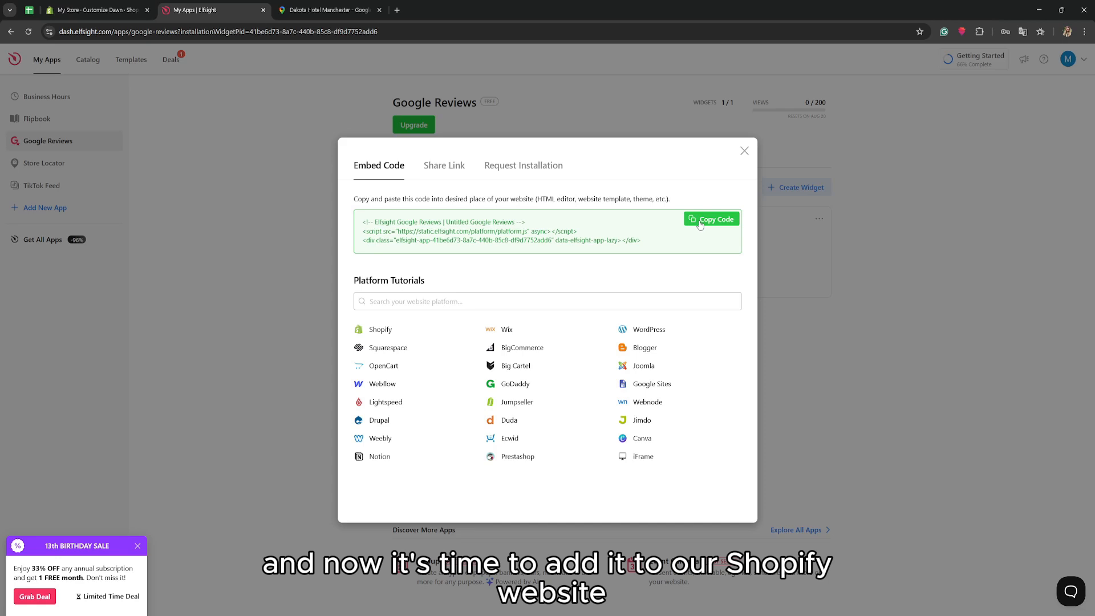
# - Switch to the Shopify theme editor and add a Custom Liquid section below the featured collection in the Home page template
pyautogui.click(97, 10)
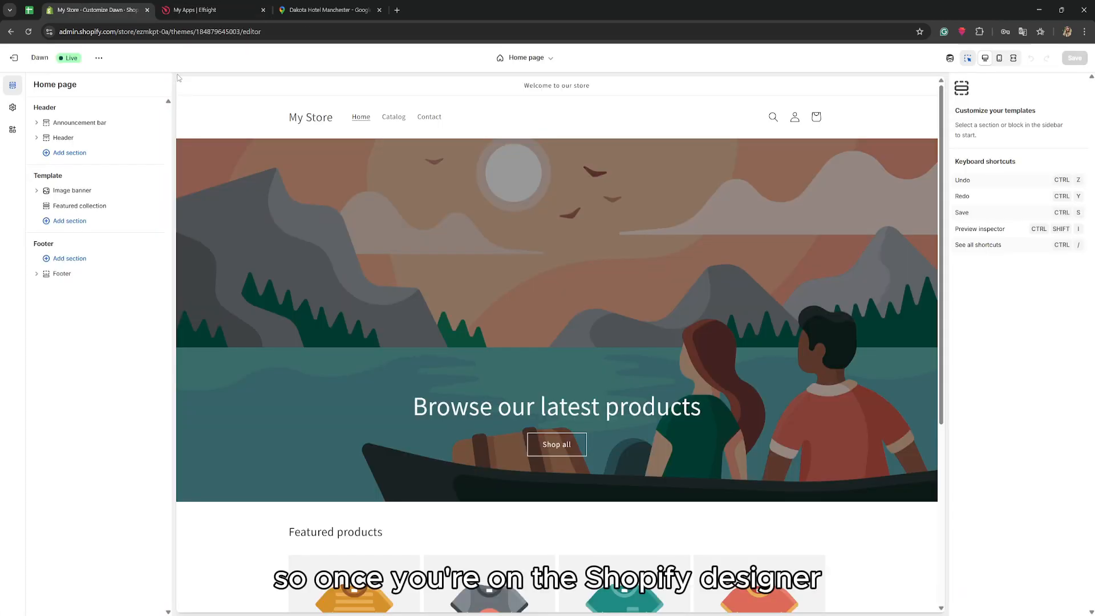
pyautogui.click(531, 59)
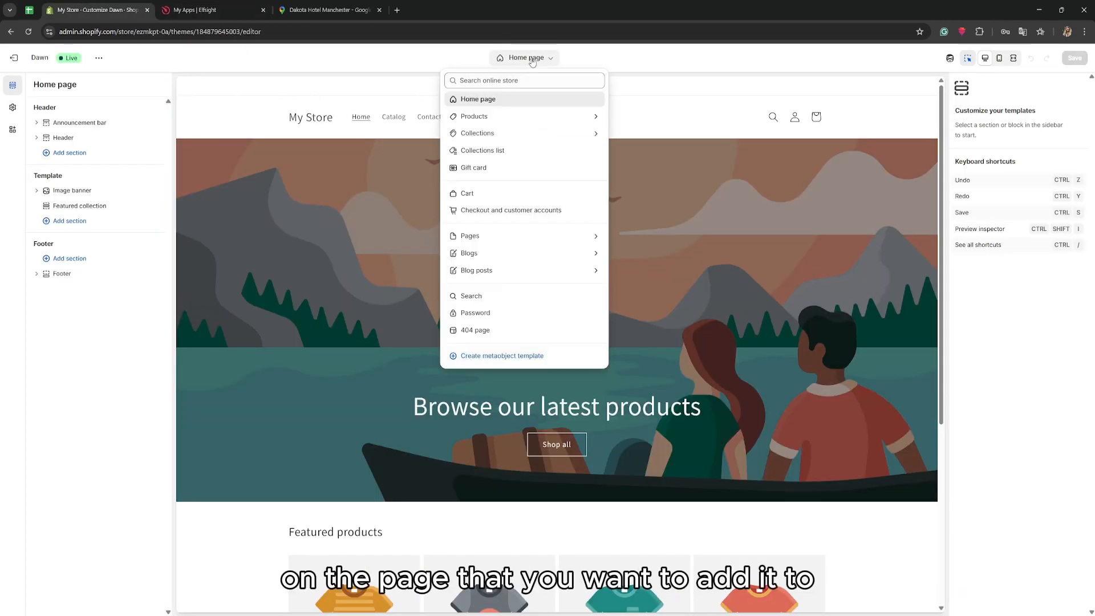
pyautogui.click(326, 61)
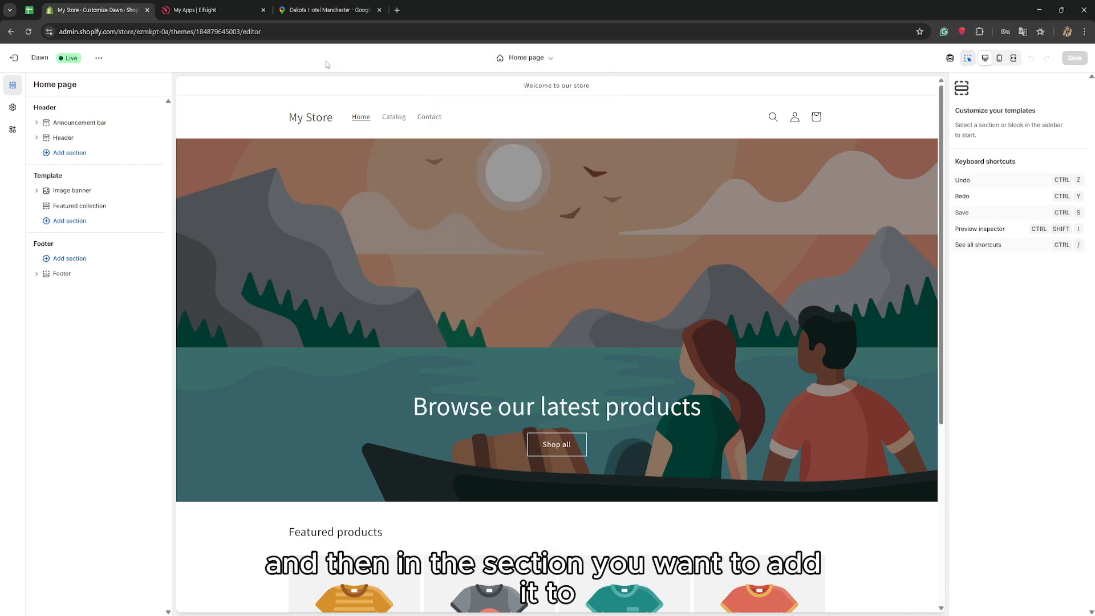
pyautogui.scroll(-4, 414, 317)
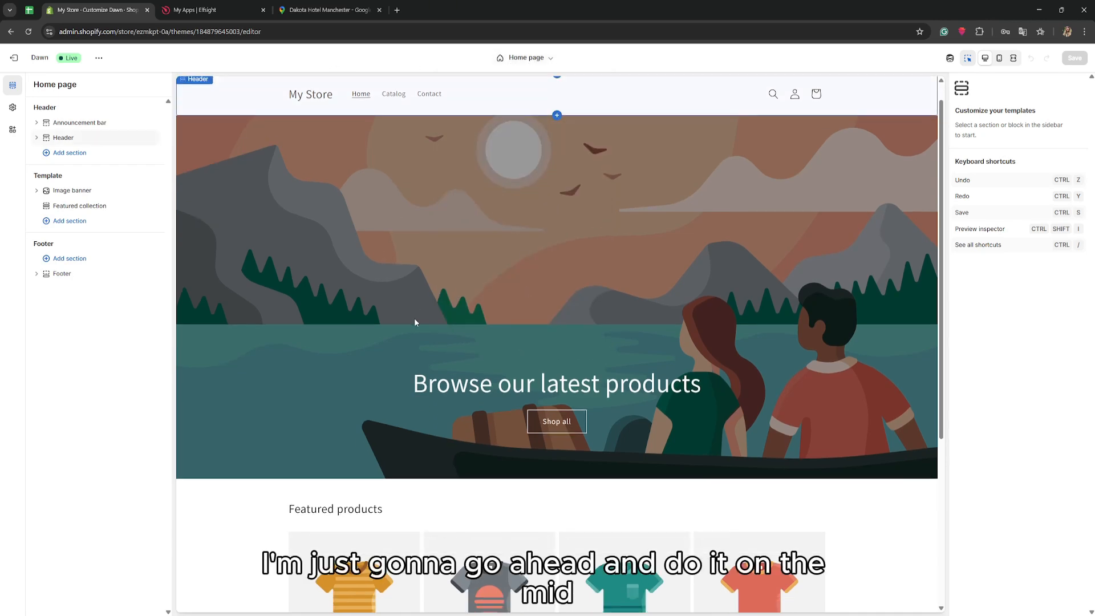
pyautogui.scroll(-1, 518, 386)
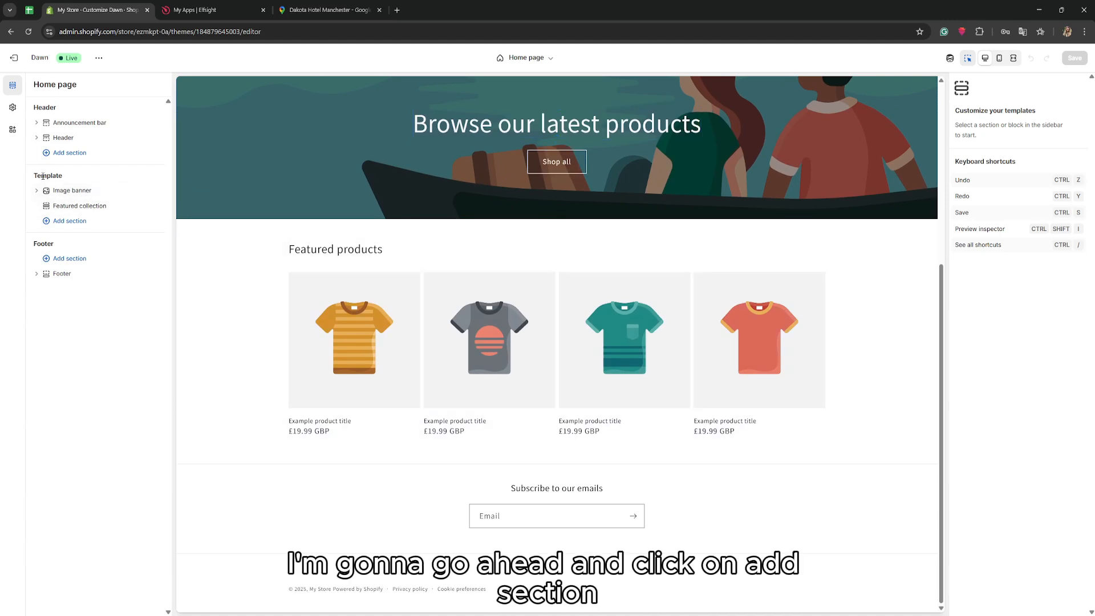
pyautogui.click(54, 223)
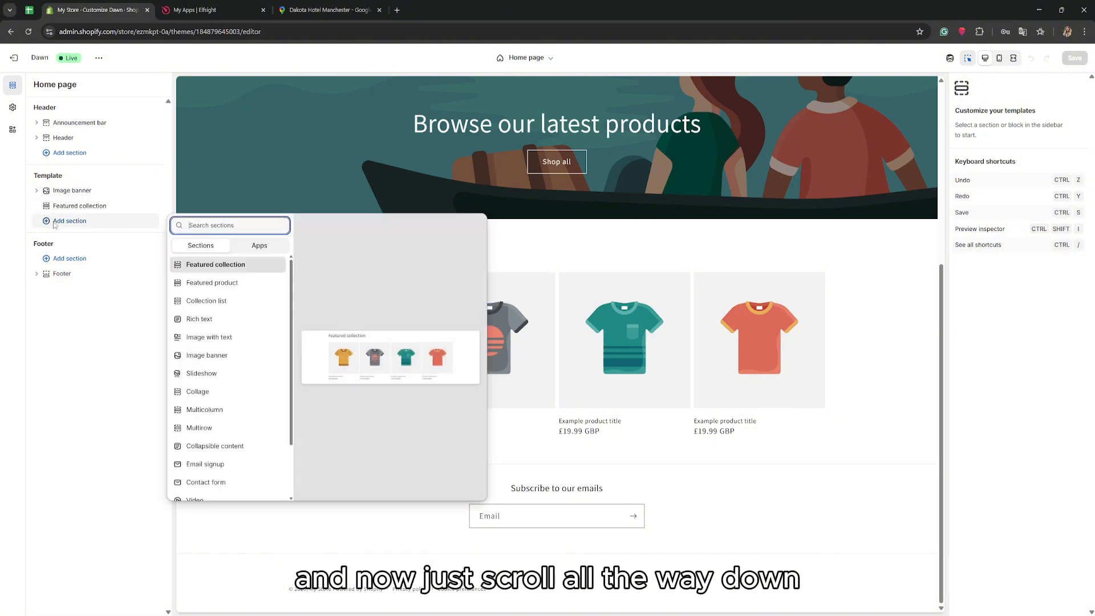
pyautogui.scroll(-3, 223, 285)
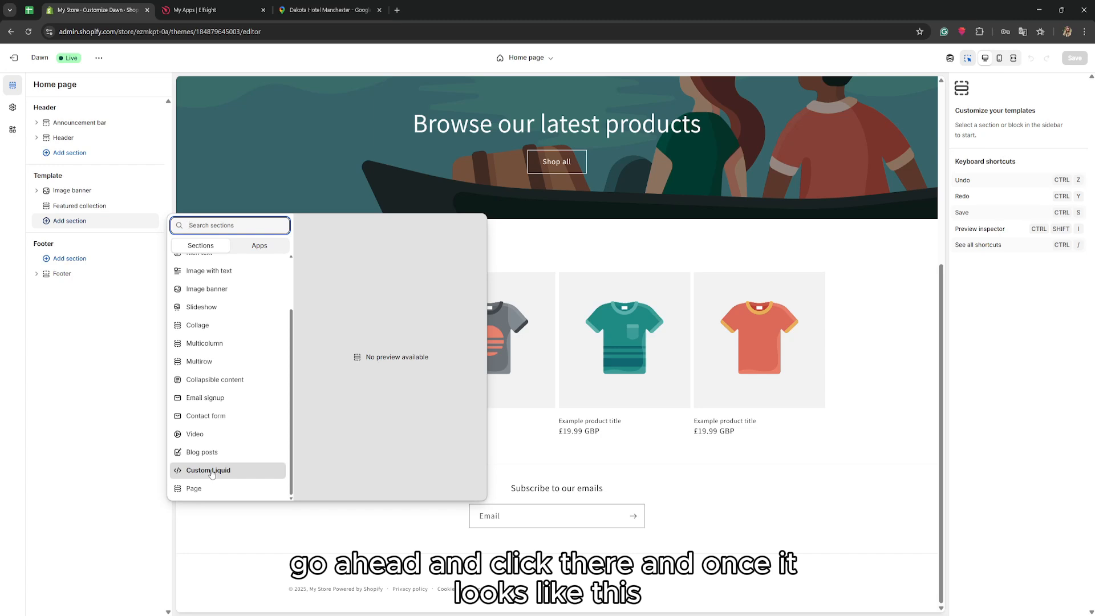
pyautogui.click(209, 471)
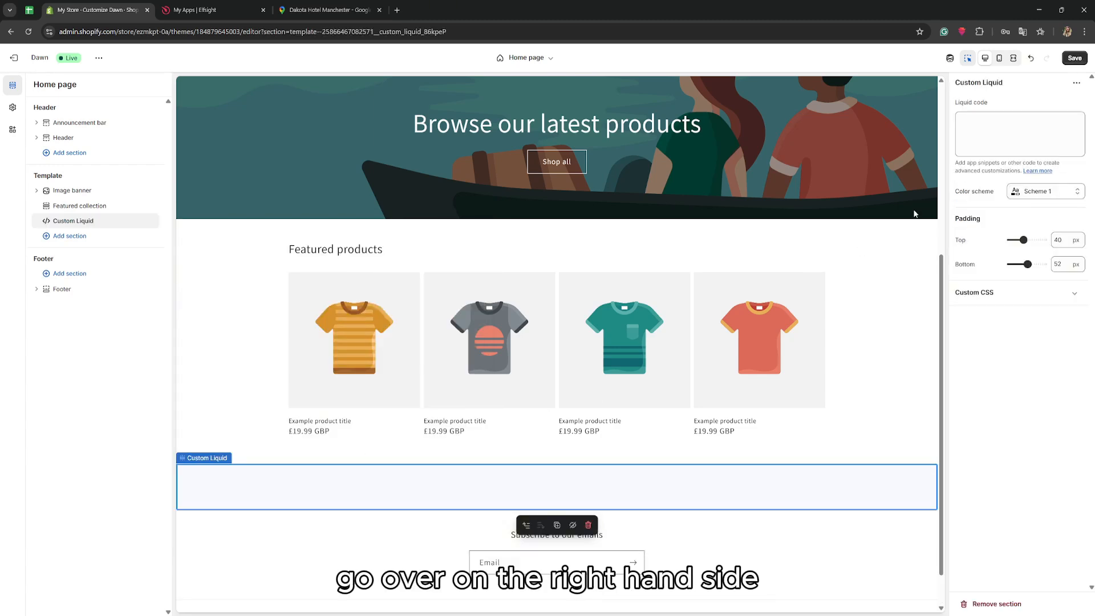
# - Paste the copied Elfsight embed code into the Custom Liquid section's liquid code
pyautogui.click(986, 127)
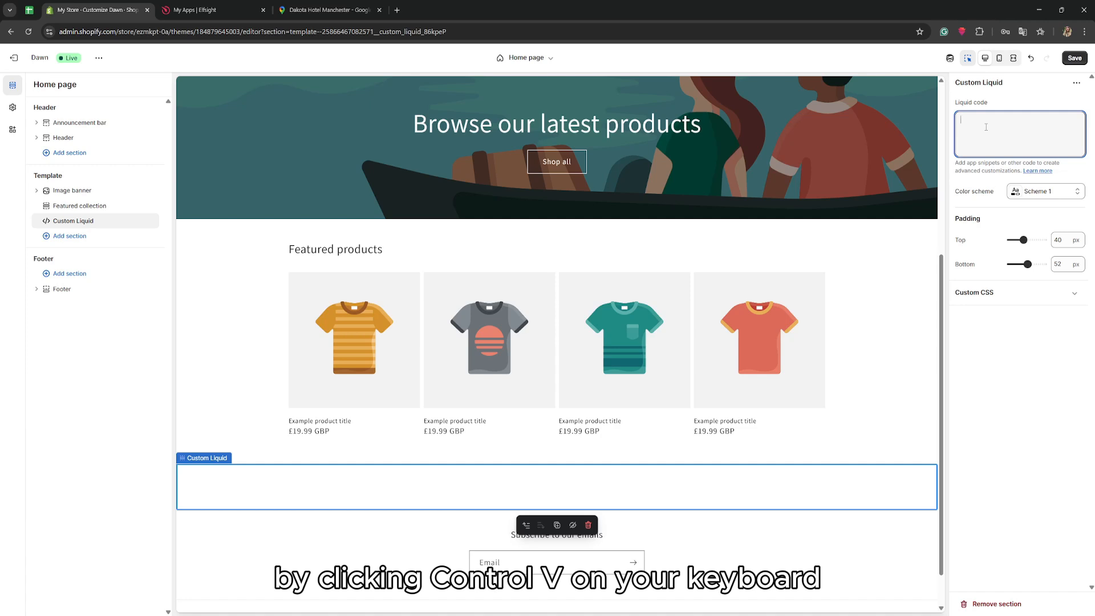
pyautogui.rightClick(986, 127)
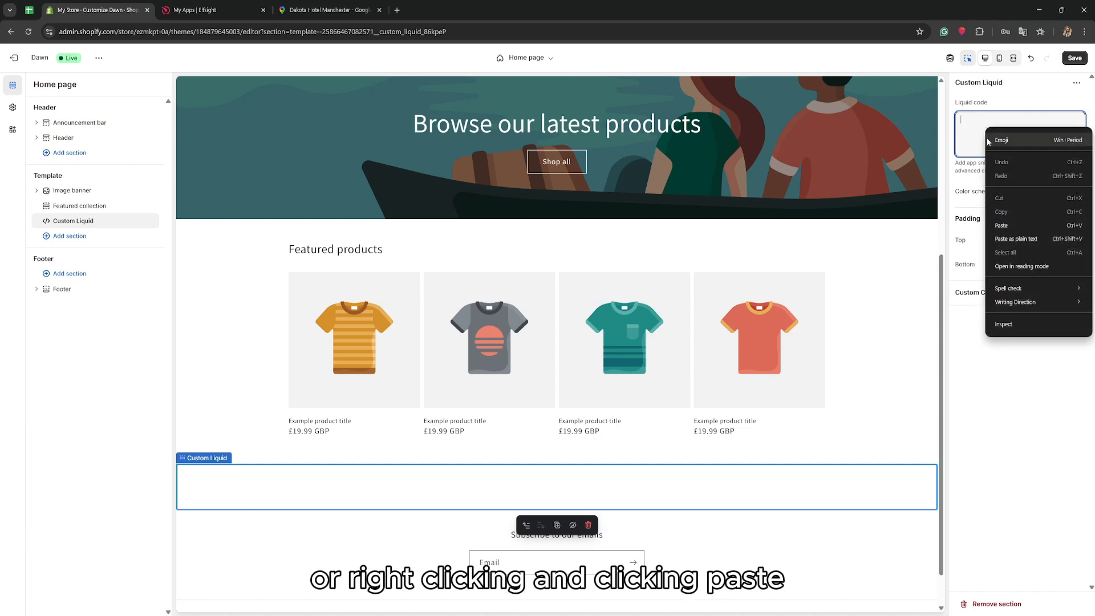
pyautogui.click(1002, 226)
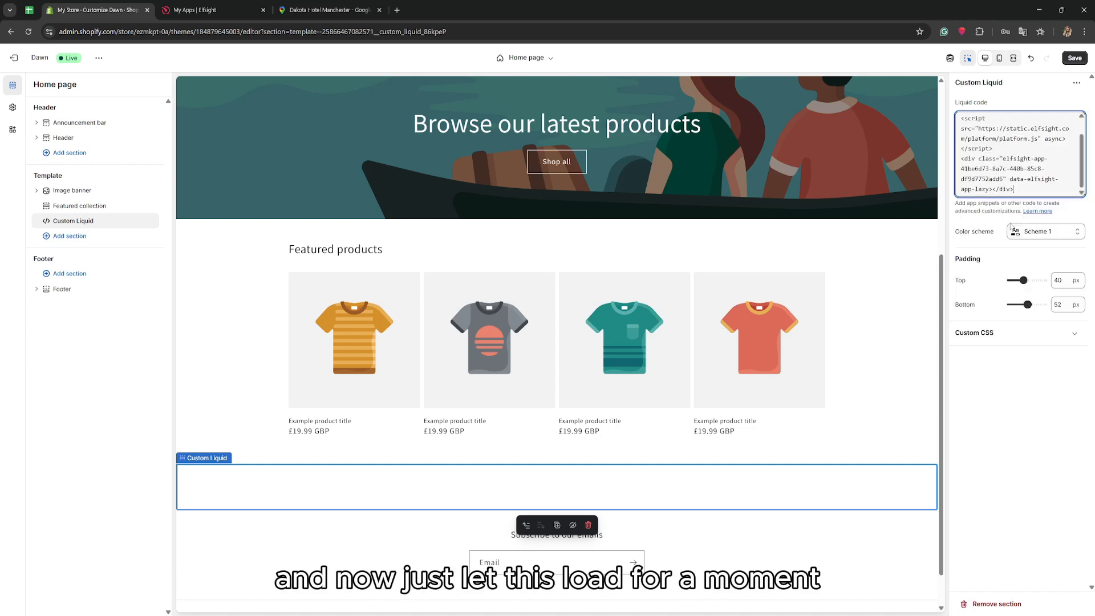